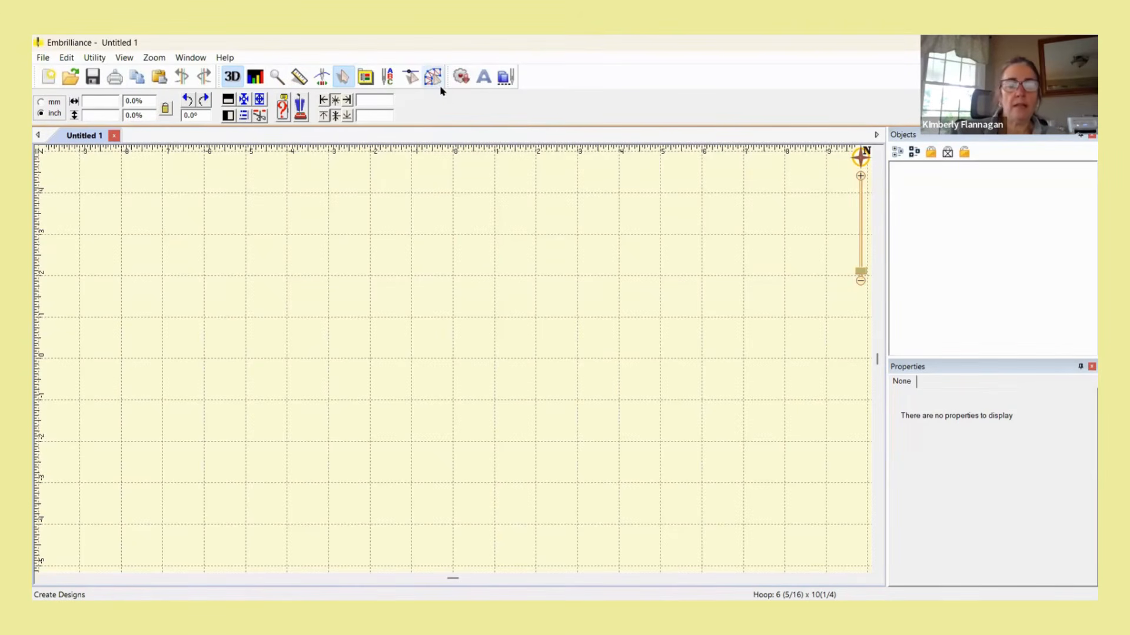
Enter the Create Designs mode and import the image 000019.jpg from the IMG folder.
click(439, 78)
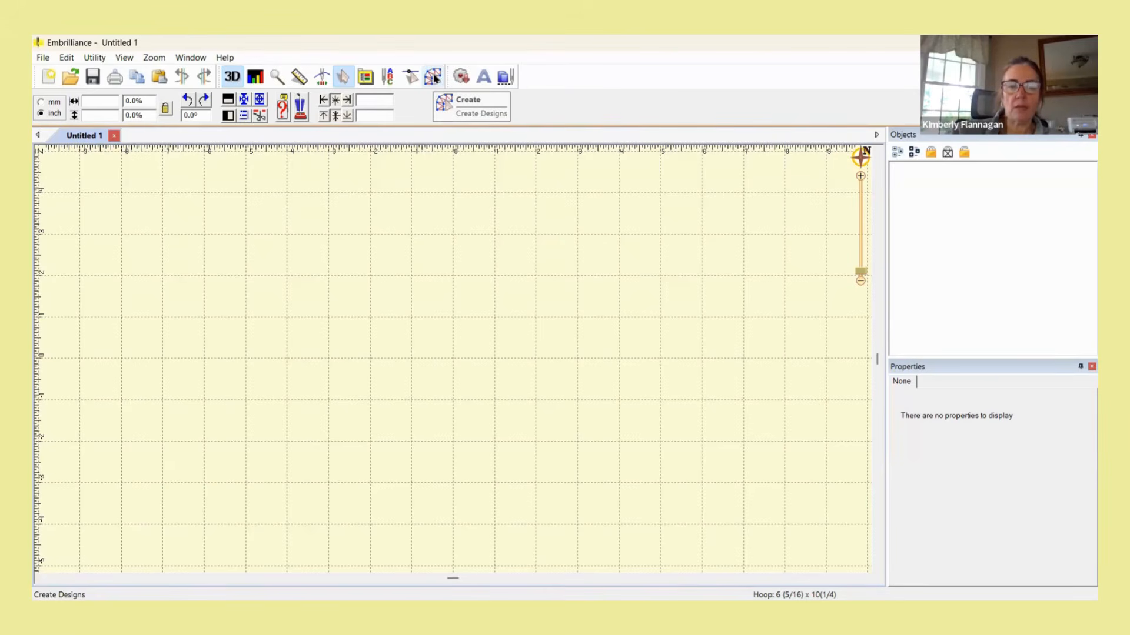
click(436, 79)
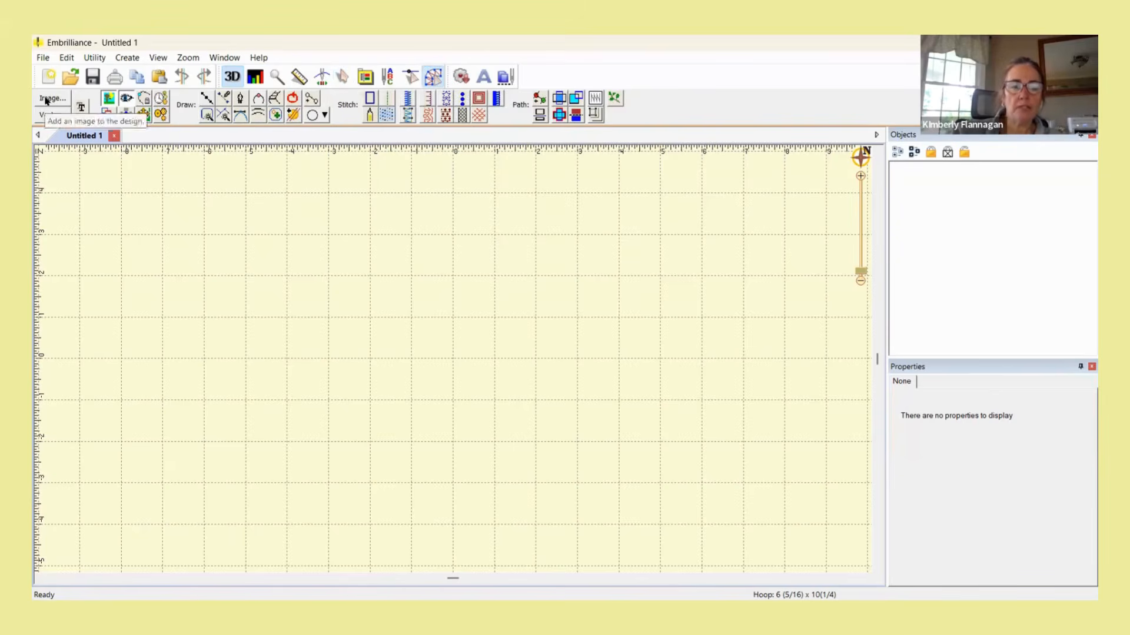
click(45, 100)
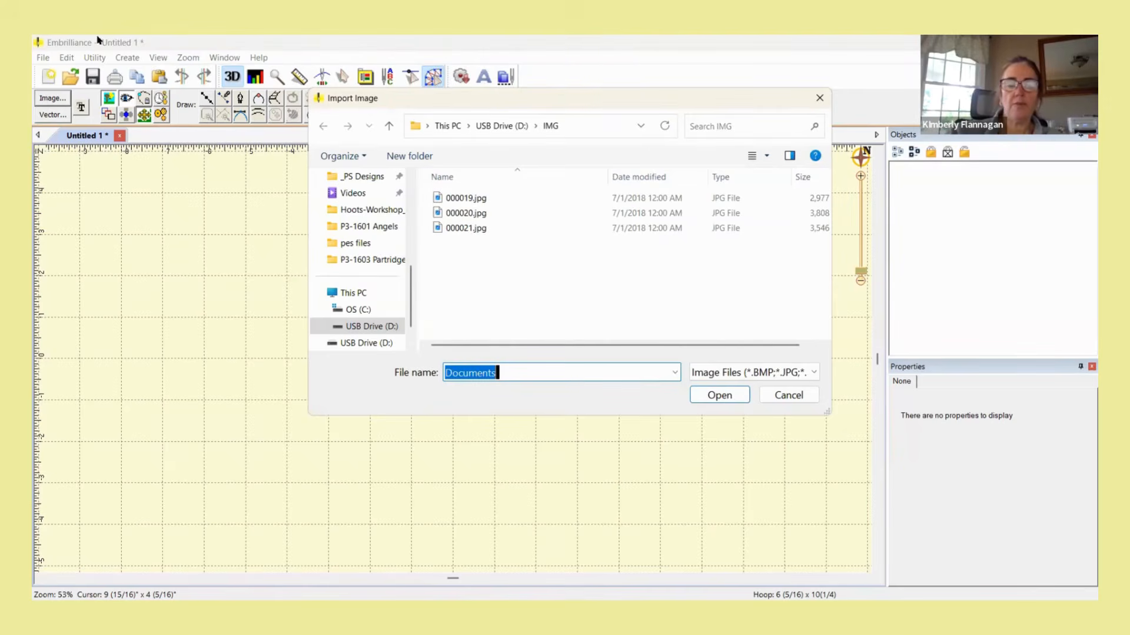
click(478, 198)
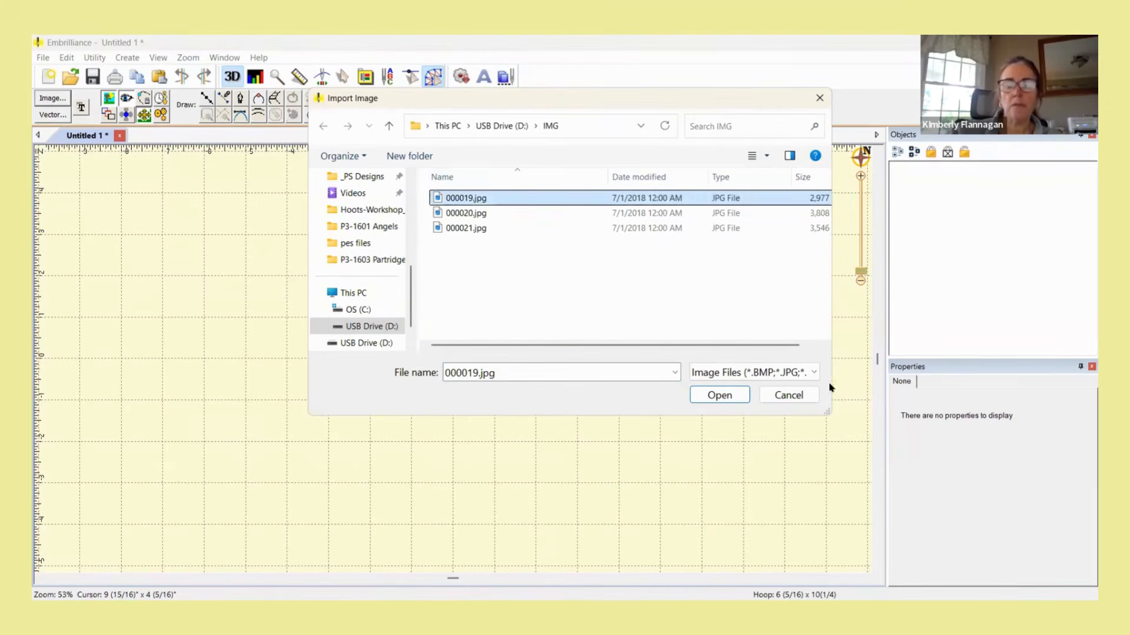
click(728, 396)
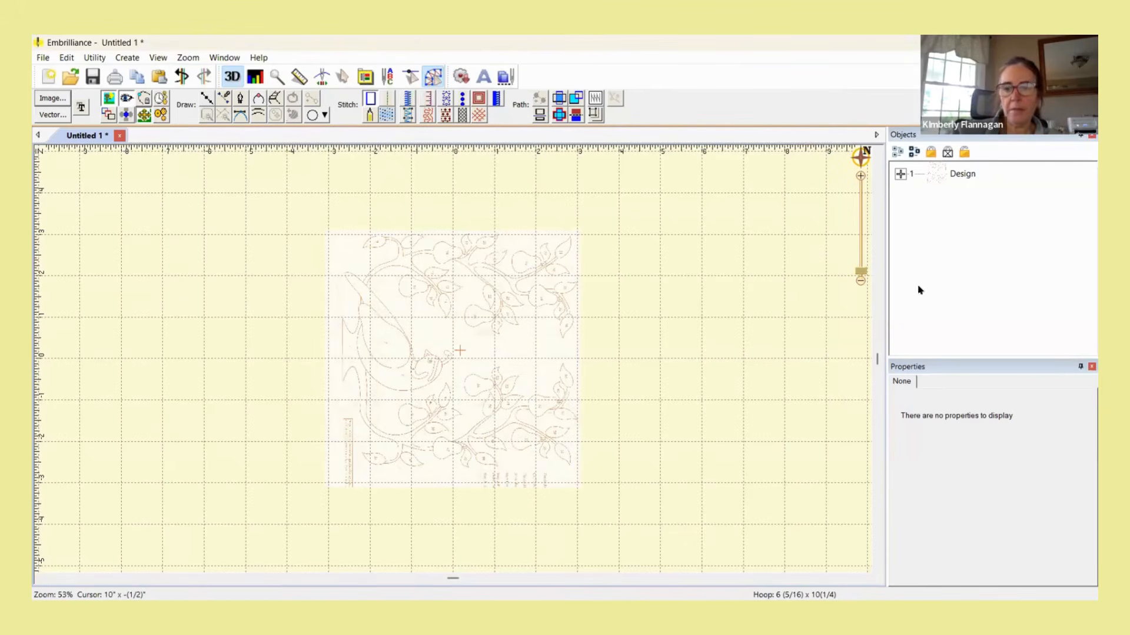
Select the imported image in the design's object tree and set its transparency to 98%.
click(968, 175)
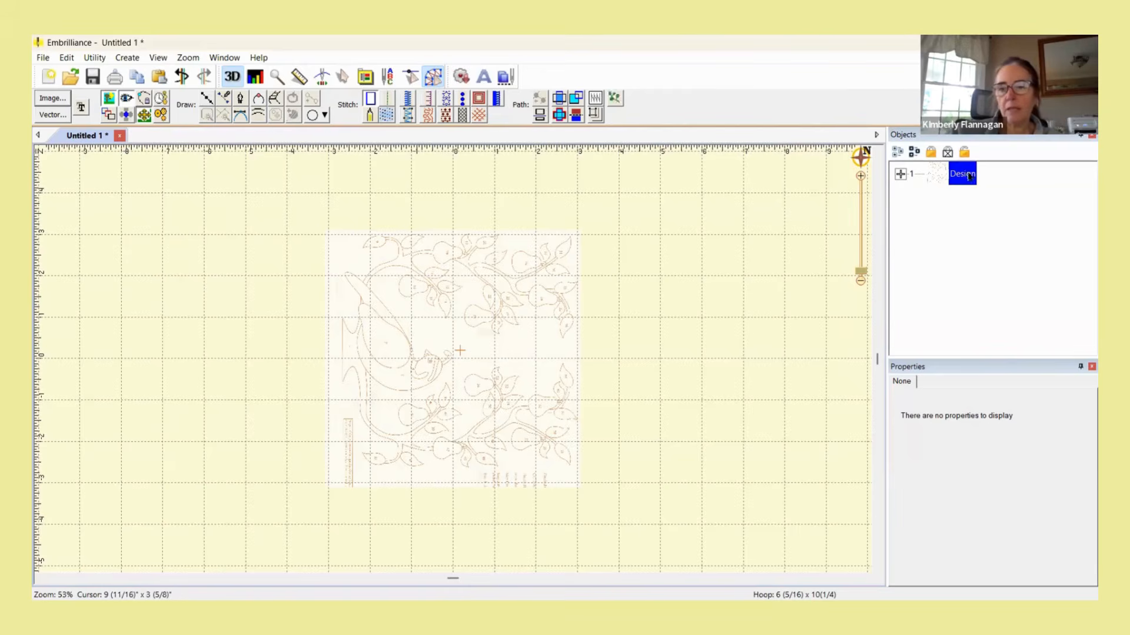
click(900, 174)
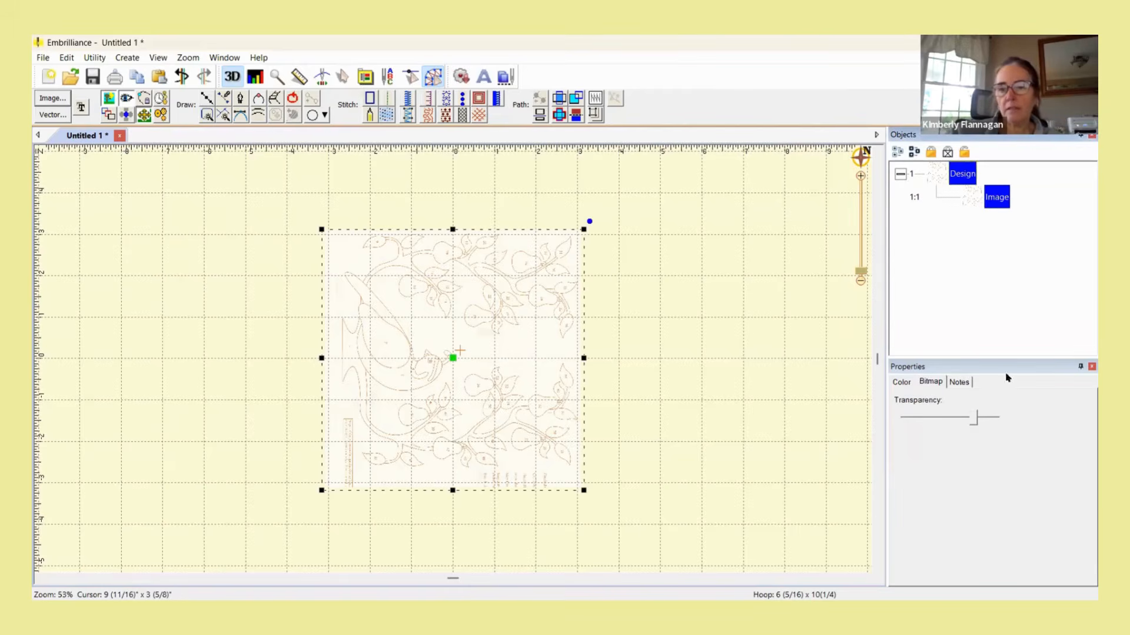
drag(974, 418, 993, 418)
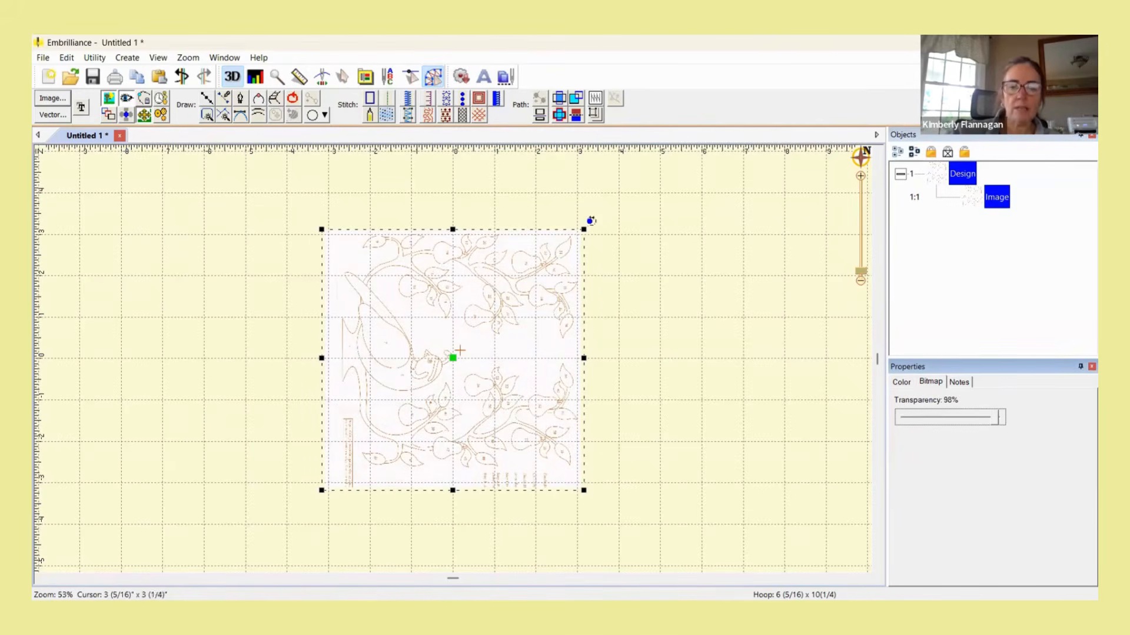
Rotate the image about 90° so the bird stands upright, and align its centre cross with the grid origin.
mouse_move(588, 220)
mouse_down()
mouse_move(436, 217)
mouse_move(378, 233)
mouse_move(362, 267)
mouse_up()
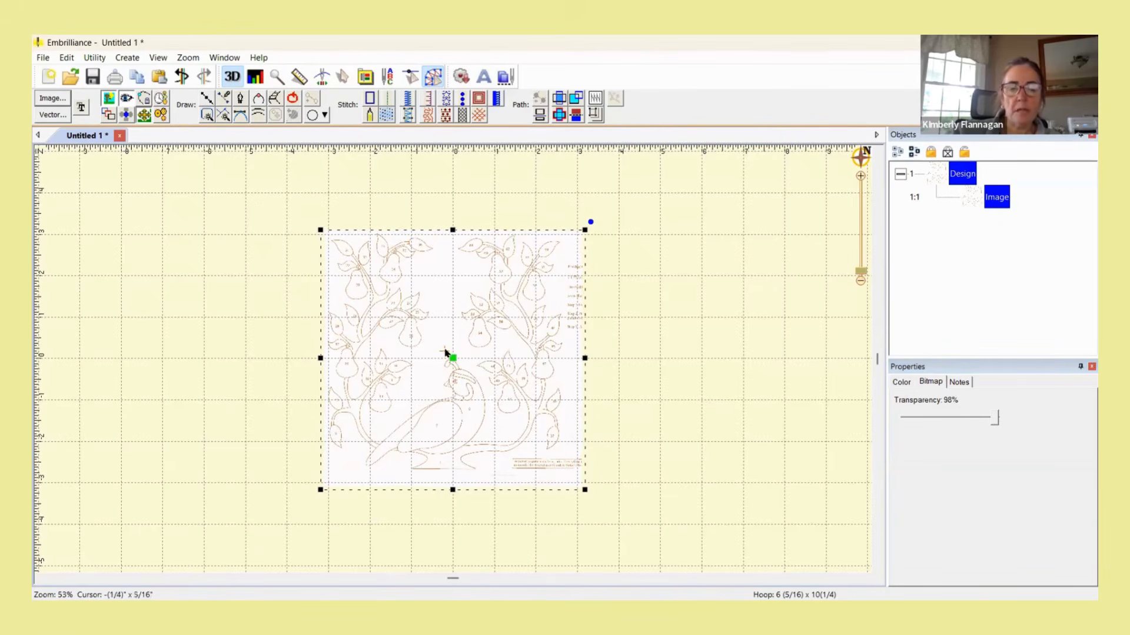
scroll(501, 377, up, 4)
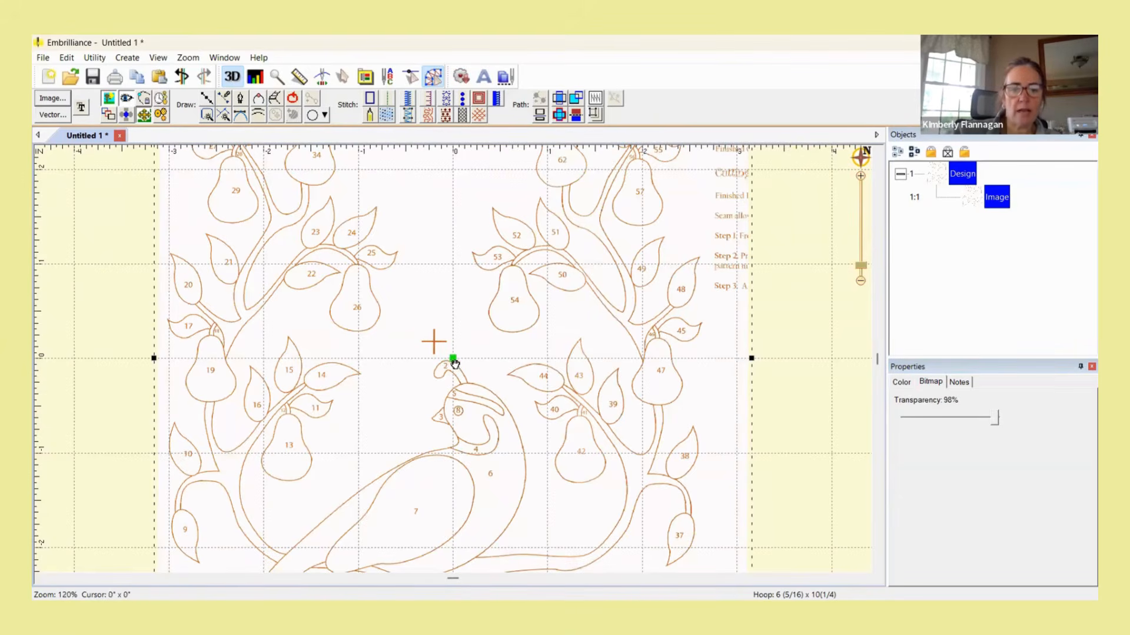
drag(454, 363, 469, 378)
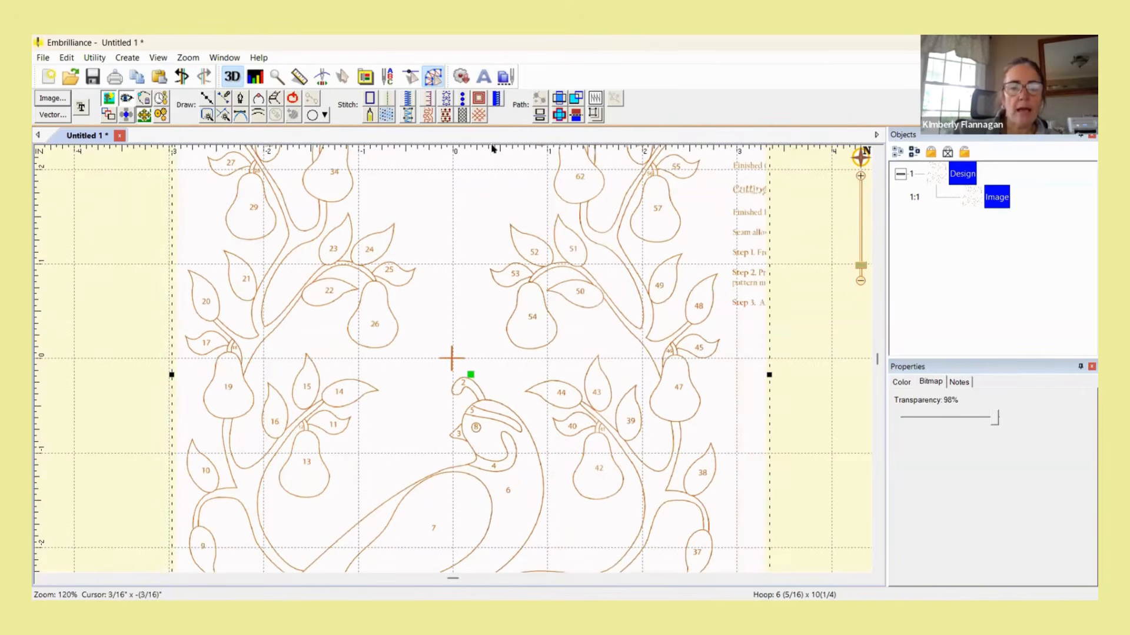
Enlarge the pattern image proportionally from its corner to about 11.5 inches wide.
click(439, 76)
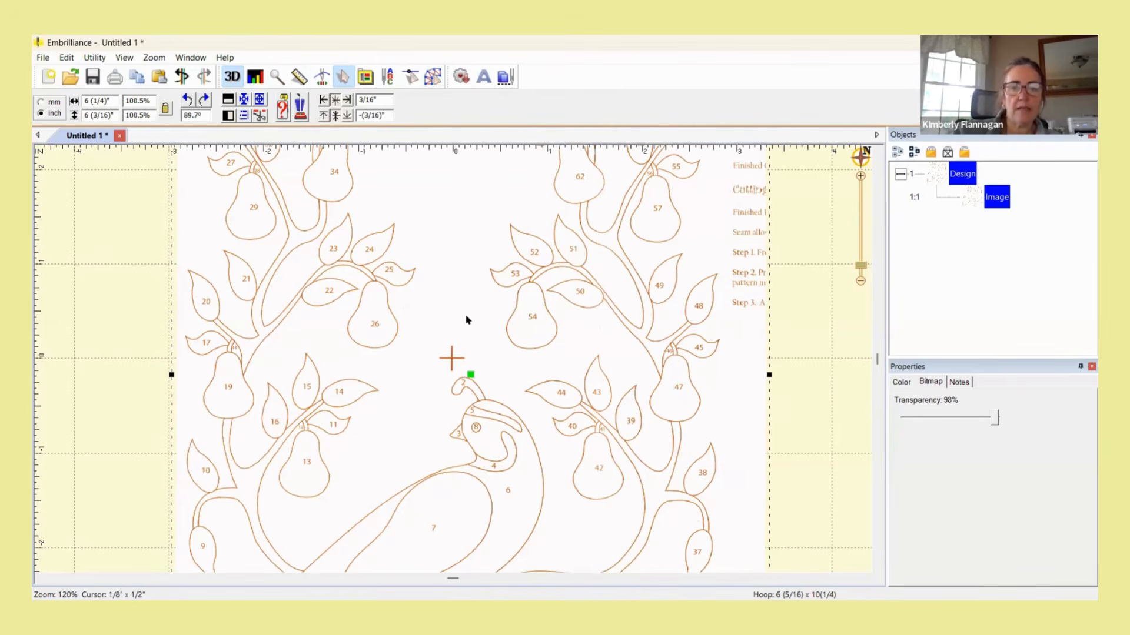
click(433, 80)
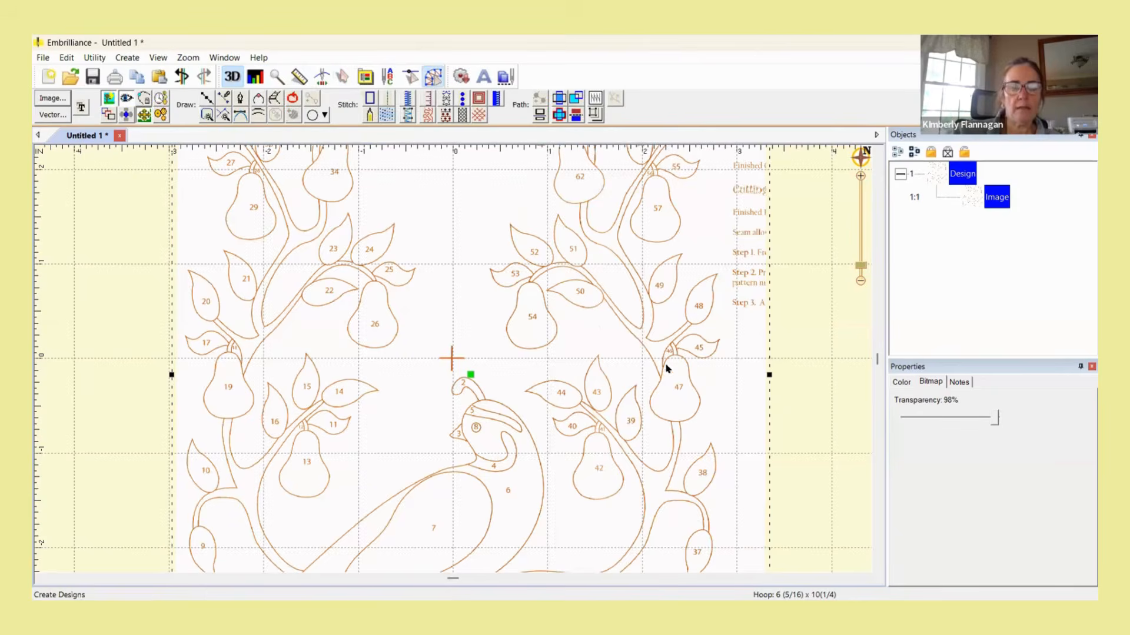
scroll(682, 348, down, 2)
scroll(683, 348, down, 1)
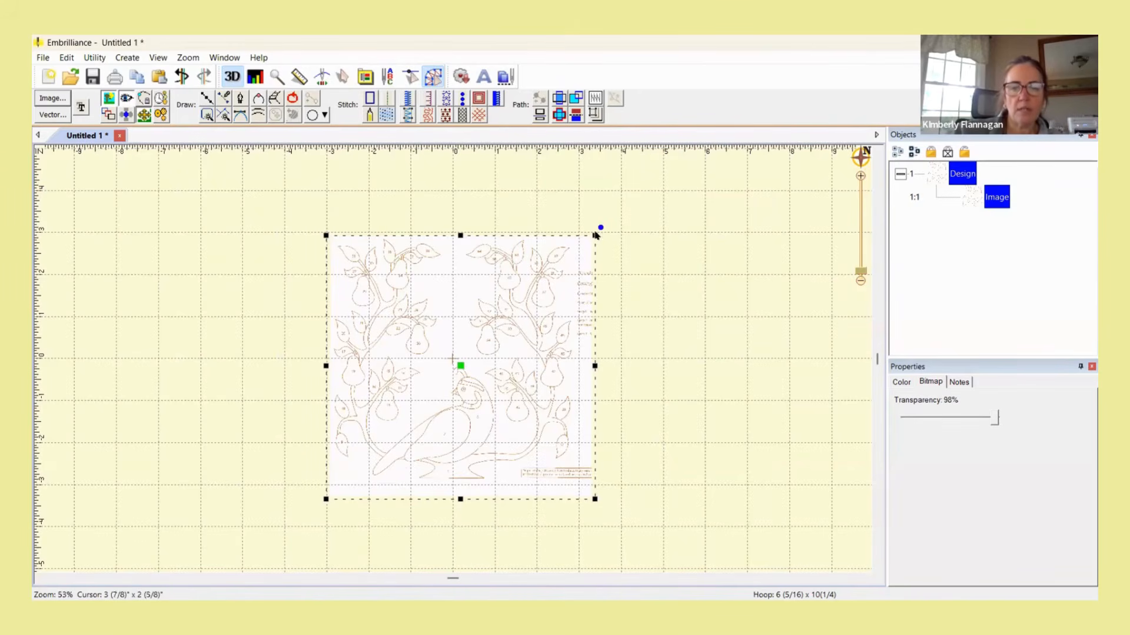
drag(593, 233, 728, 176)
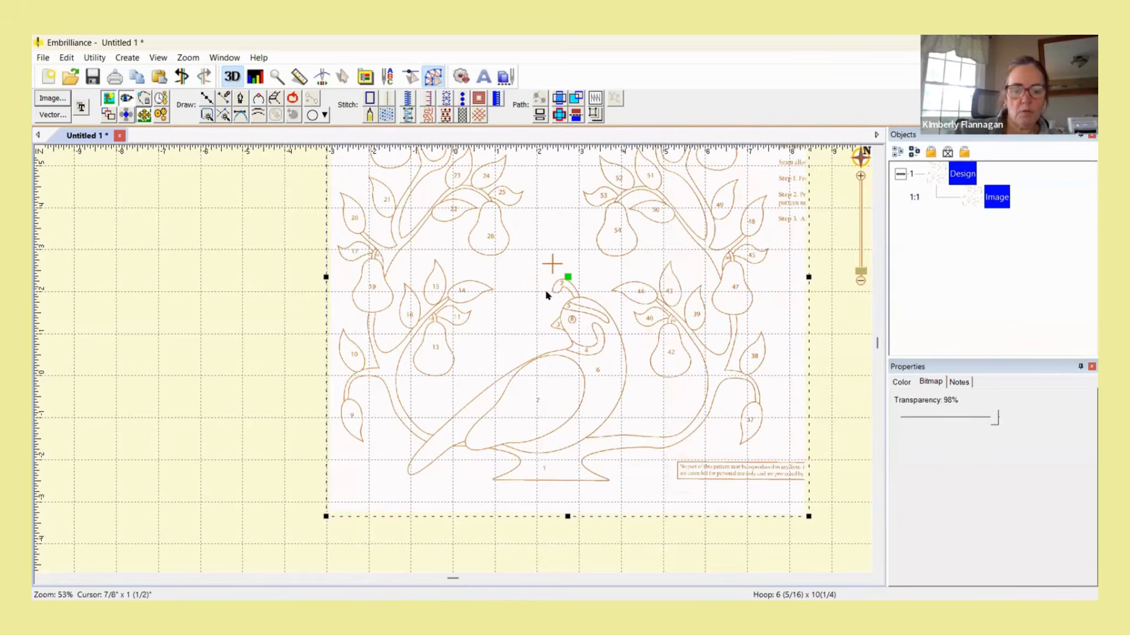
Move the enlarged image back towards the grid origin so its centre cross sits near zero on both rulers.
drag(567, 277, 456, 365)
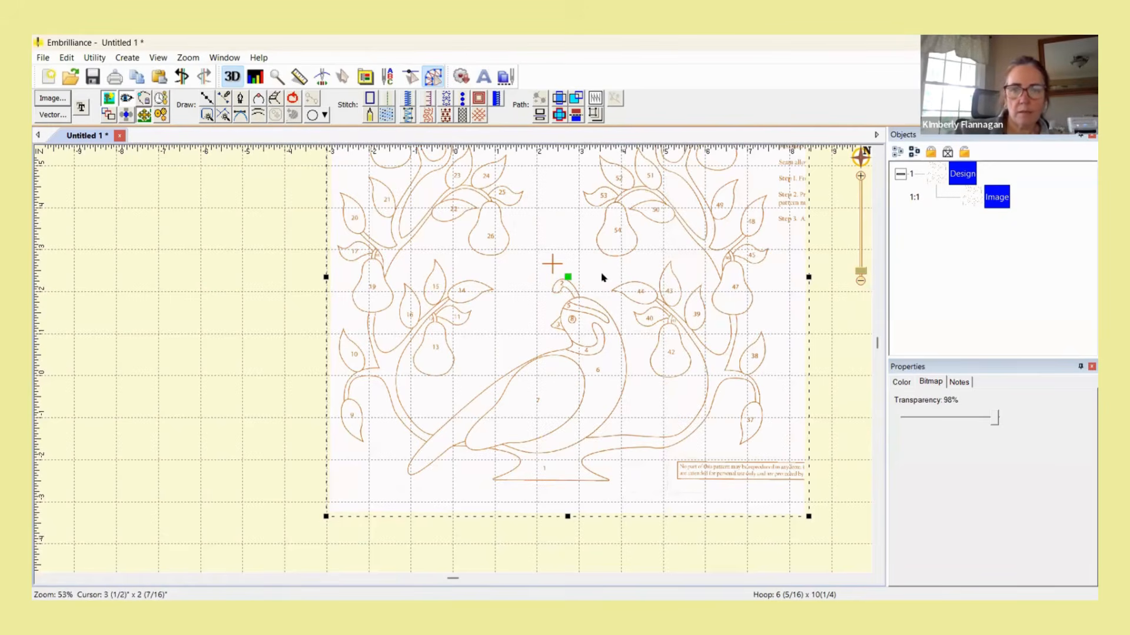
scroll(601, 277, down, 3)
click(996, 197)
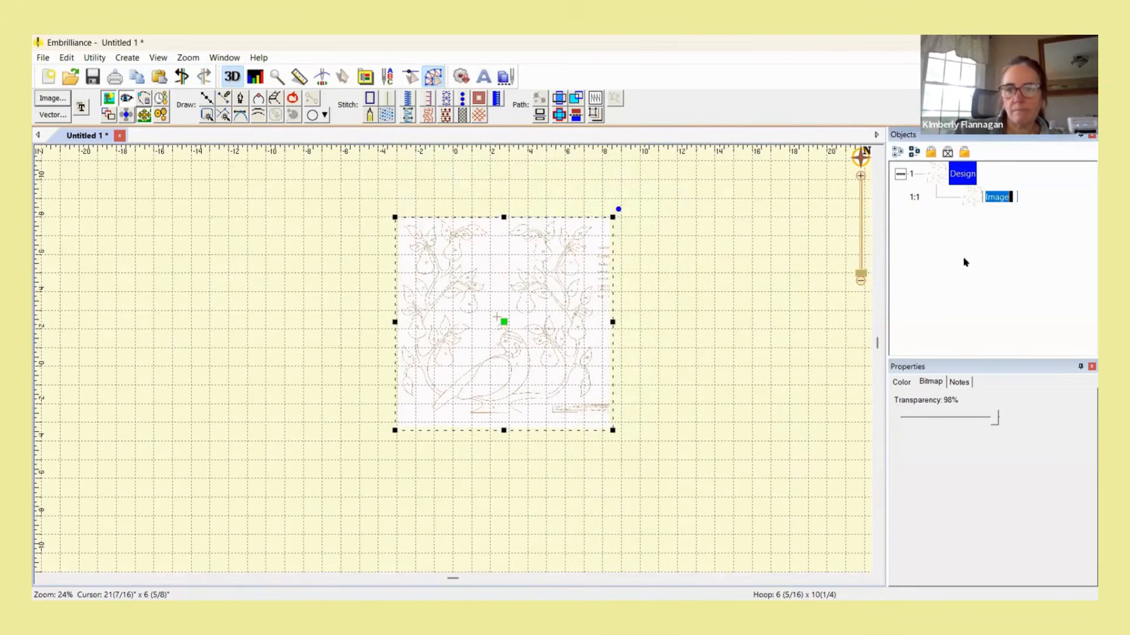
click(925, 241)
click(987, 201)
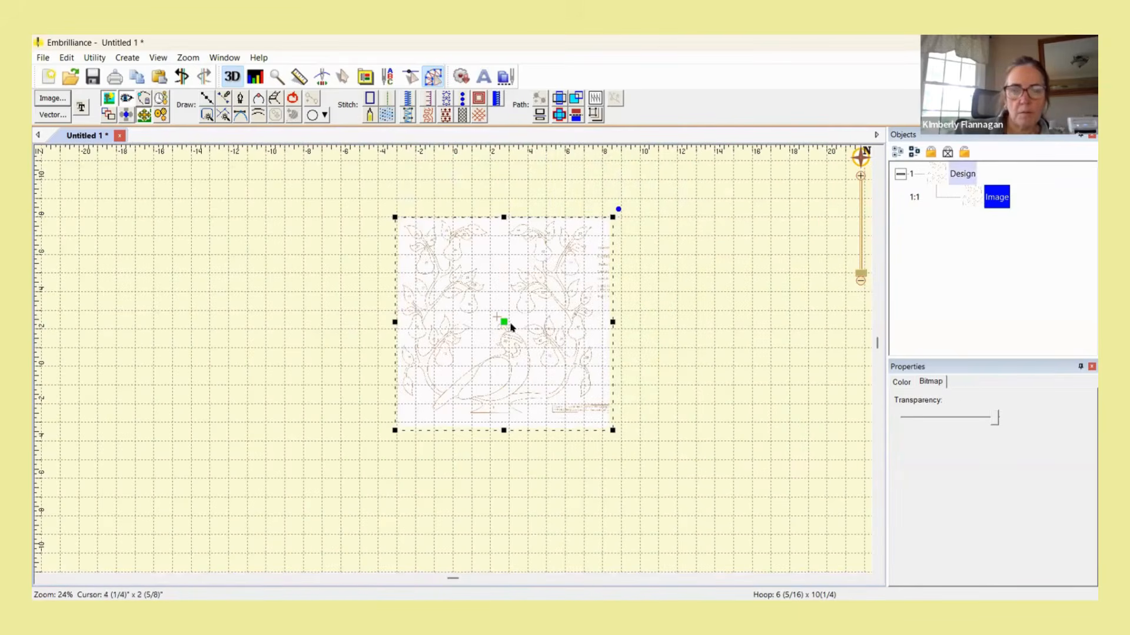
drag(466, 347, 462, 354)
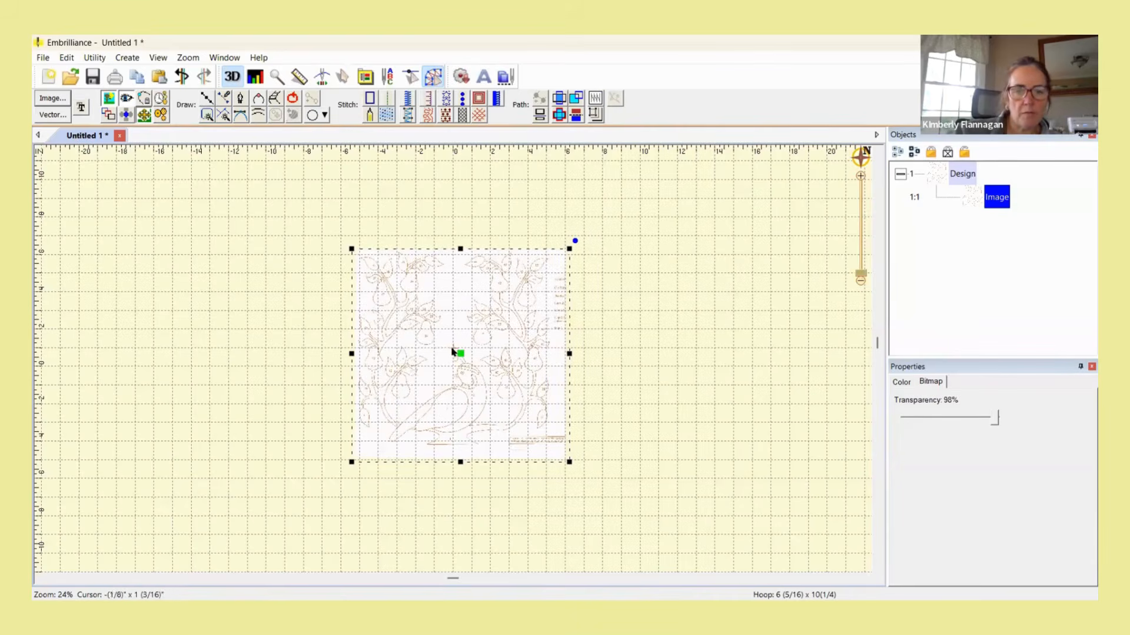
mouse_move(458, 354)
mouse_down()
mouse_move(459, 375)
mouse_move(447, 369)
mouse_up()
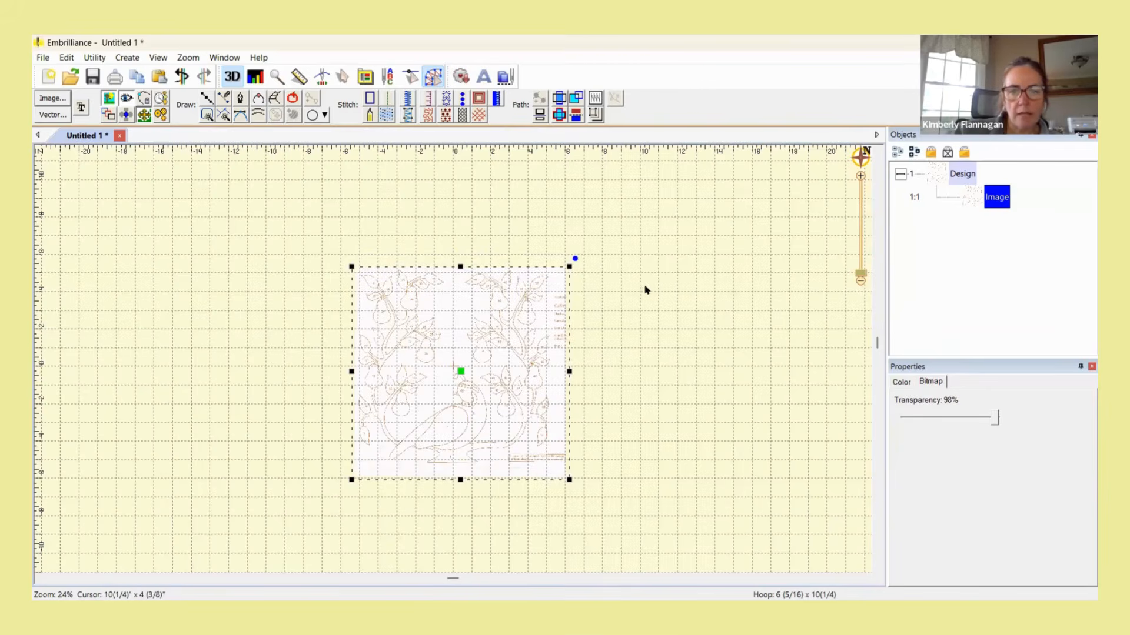
Fine-tune the image's position at closer range so its centre cross lines up with the grid origin.
scroll(646, 288, up, 1)
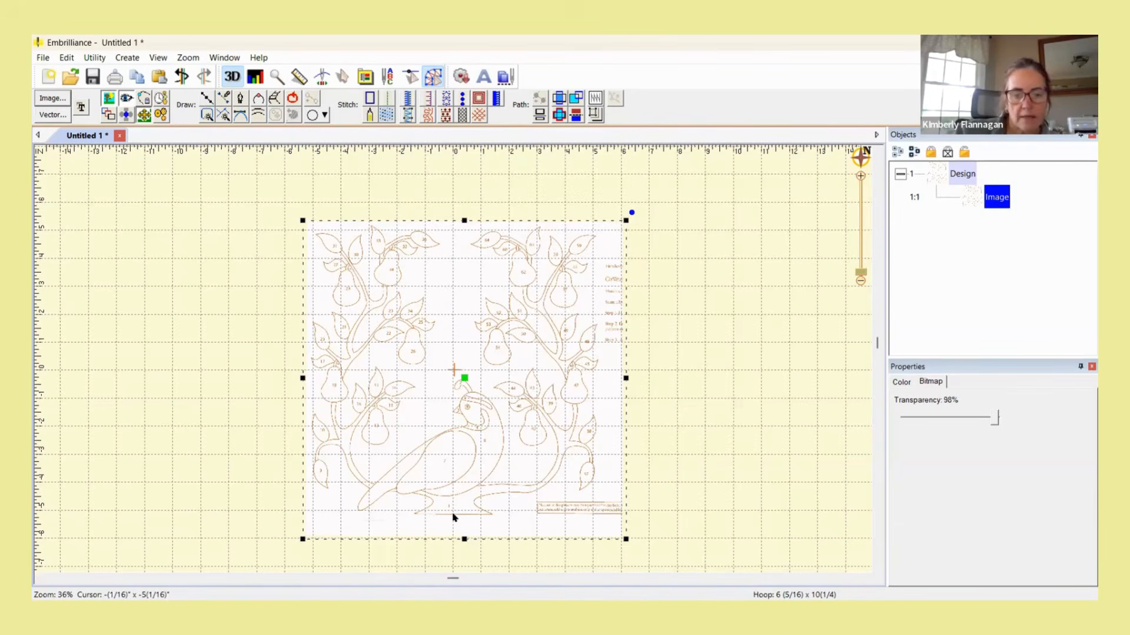
scroll(466, 490, up, 2)
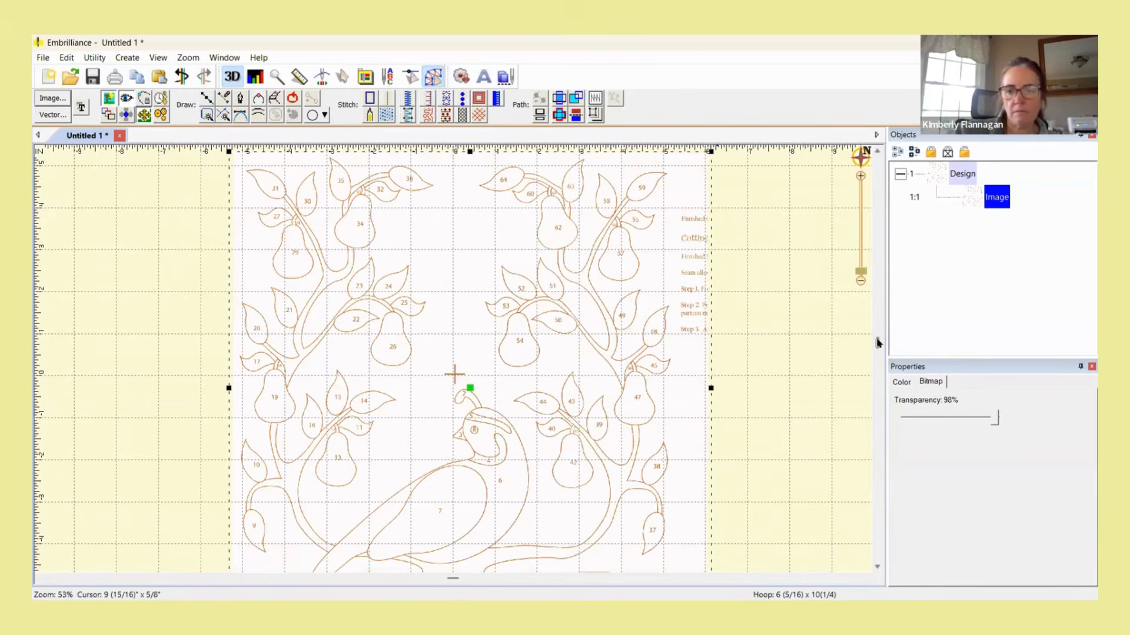
drag(877, 342, 878, 386)
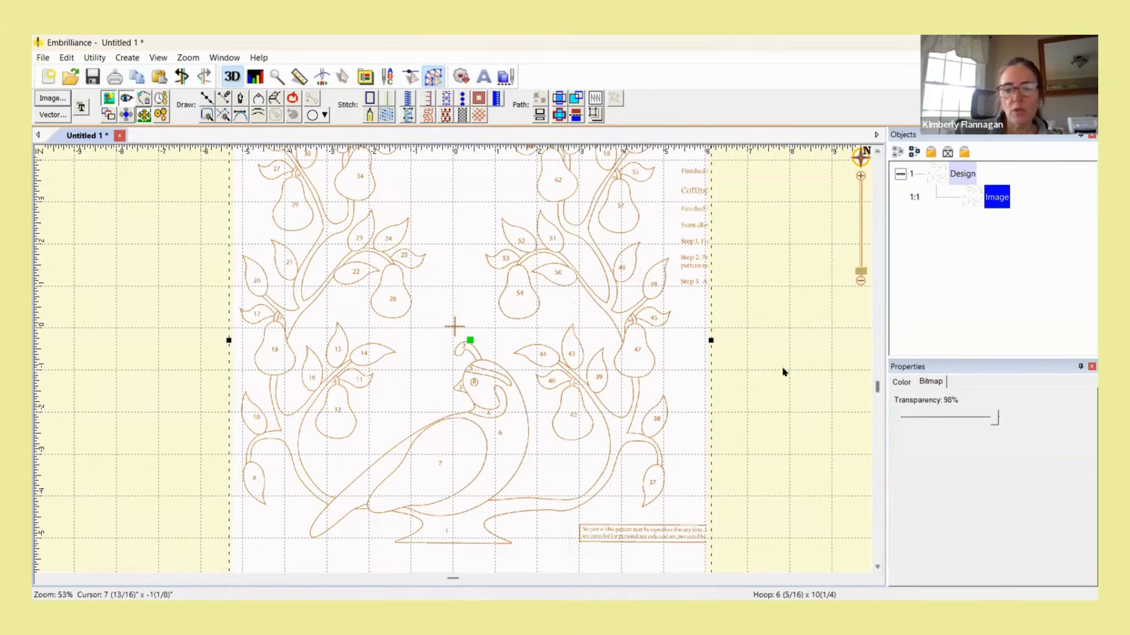
scroll(782, 475, up, 3)
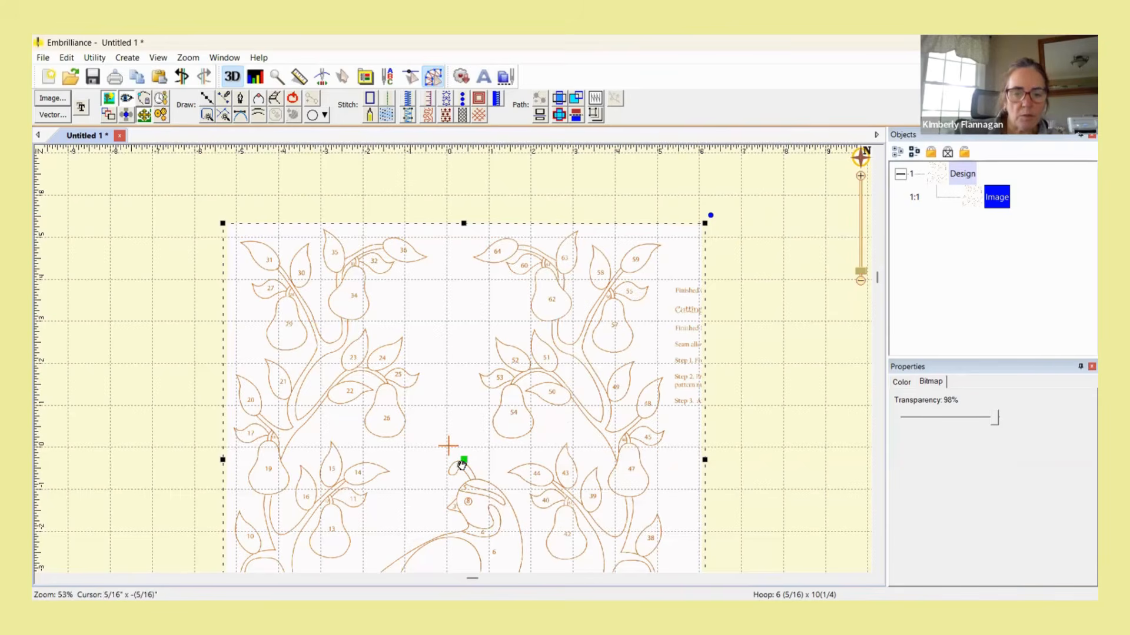
drag(461, 459, 460, 466)
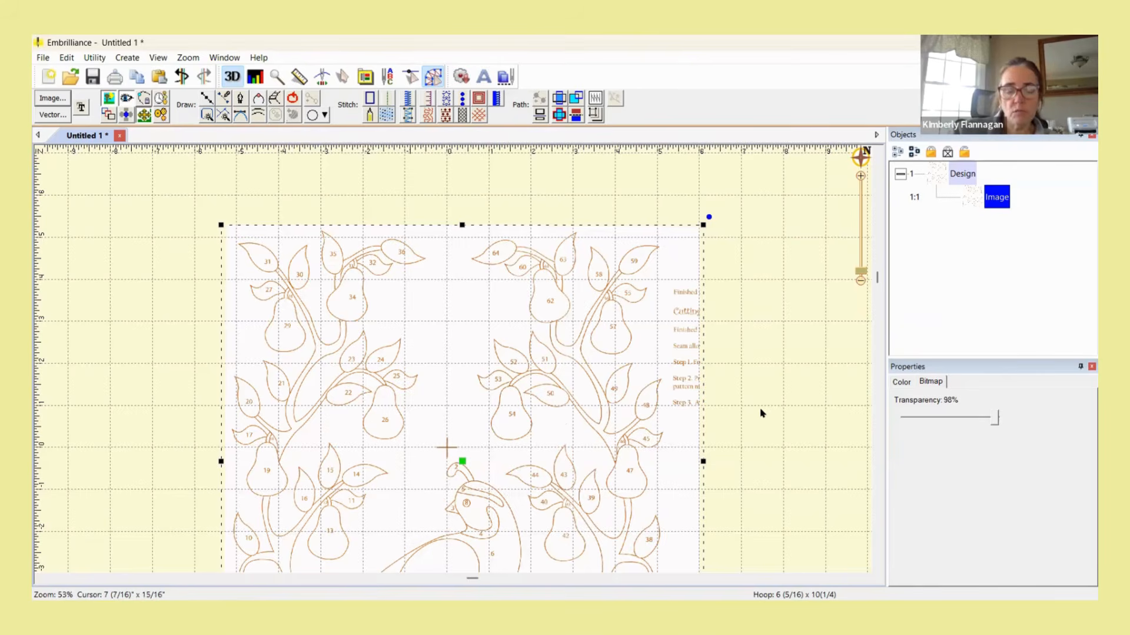
Trace the base piece 1 with its connected branch and the upper branch beside leaf 49 using the Magic Wand at sensitivity 30.
drag(750, 353, 764, 234)
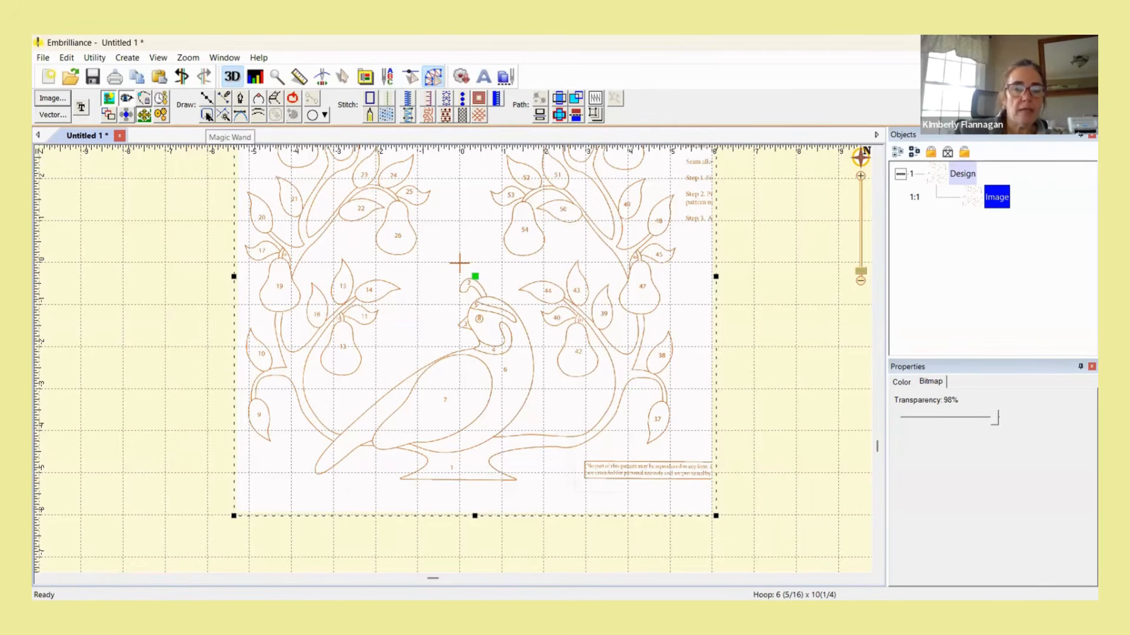
click(207, 115)
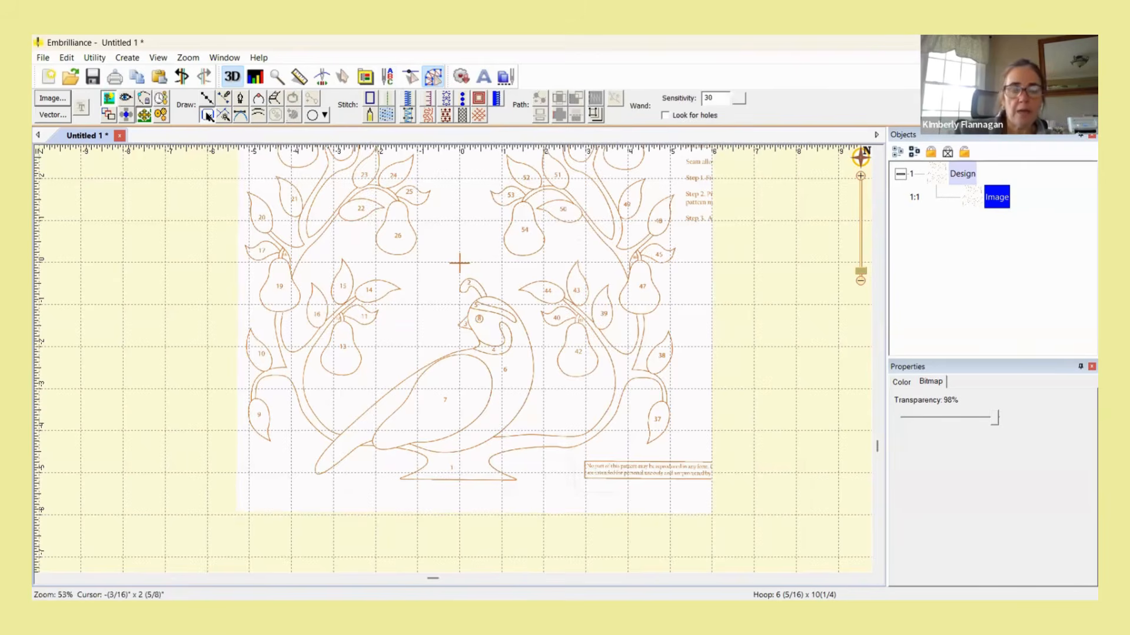
click(469, 465)
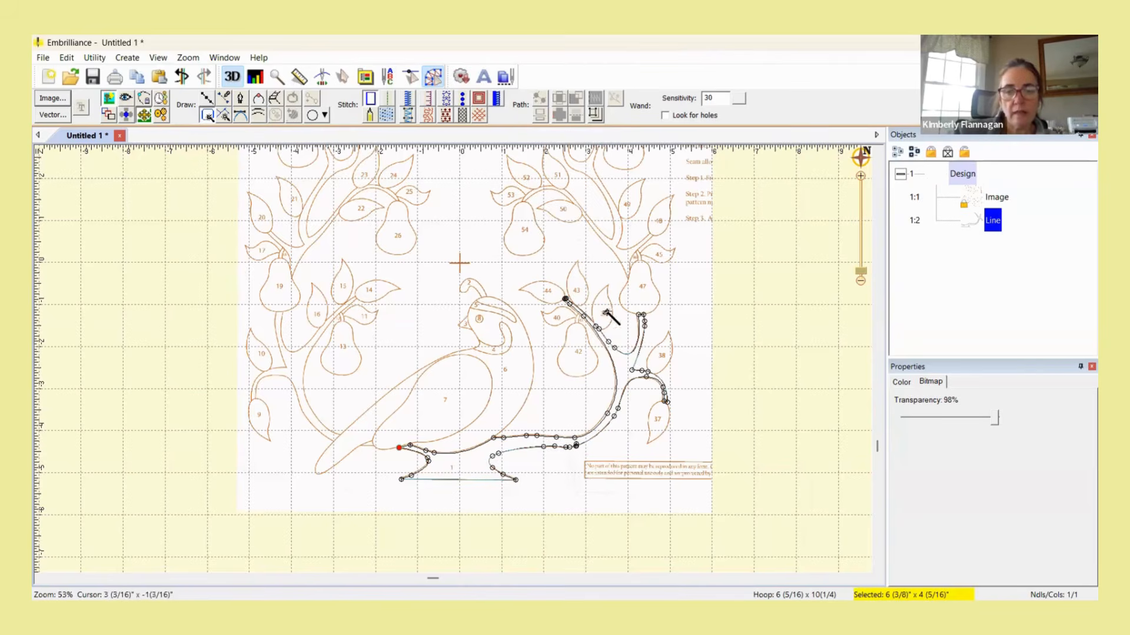
click(614, 246)
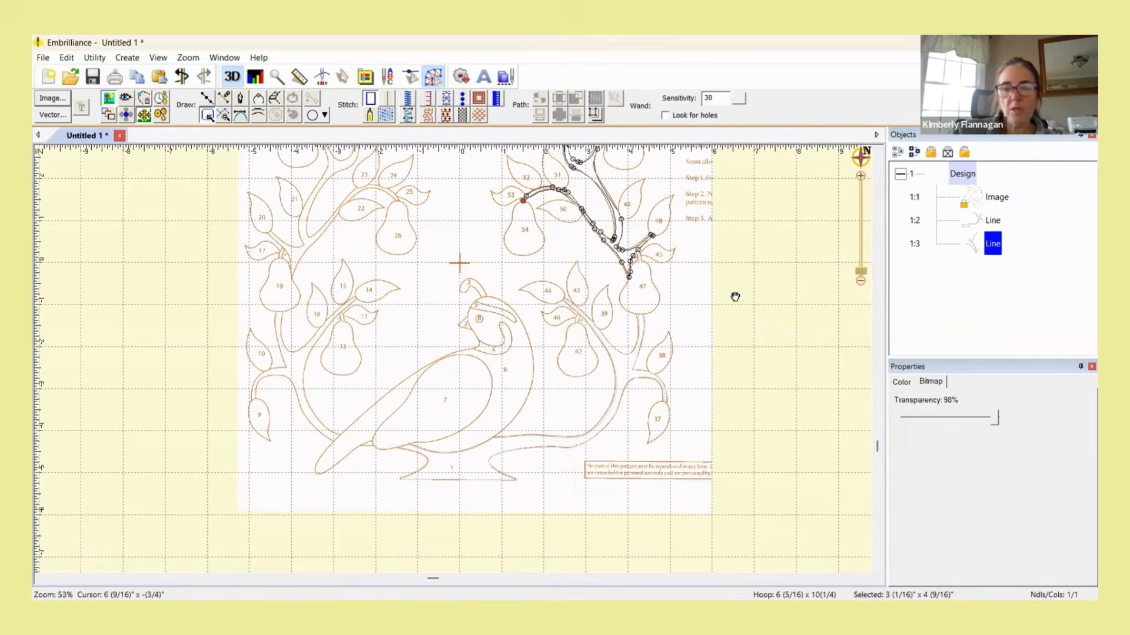
Trace the two remaining stem pieces above pear 62, beside leaves 60 and 63, with the Magic Wand.
drag(736, 310, 731, 447)
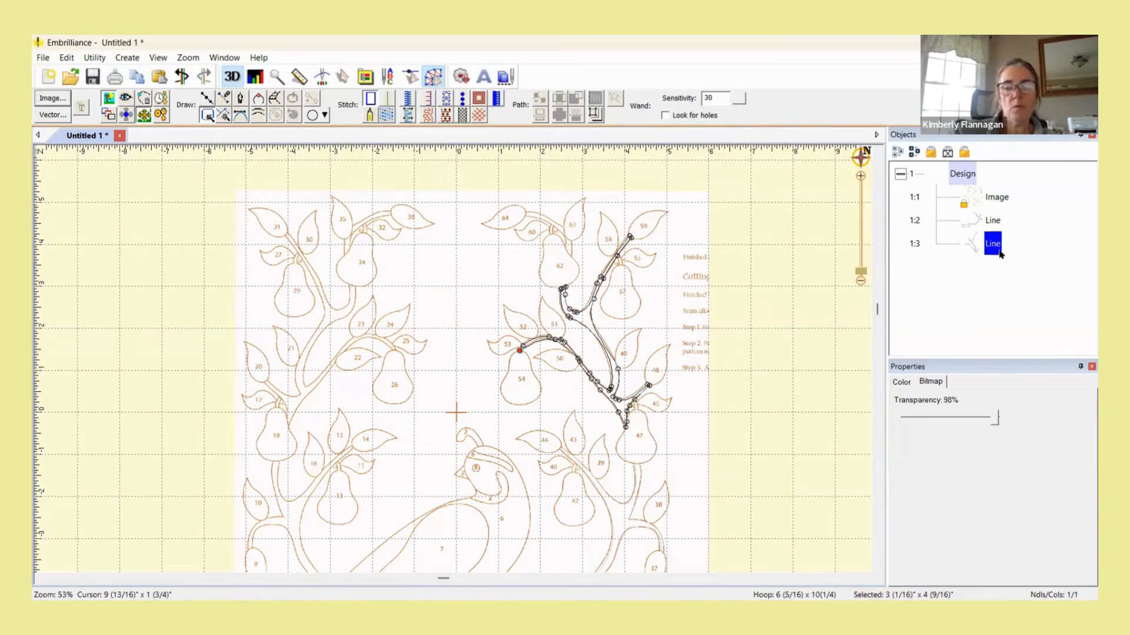
scroll(594, 227, right, 1)
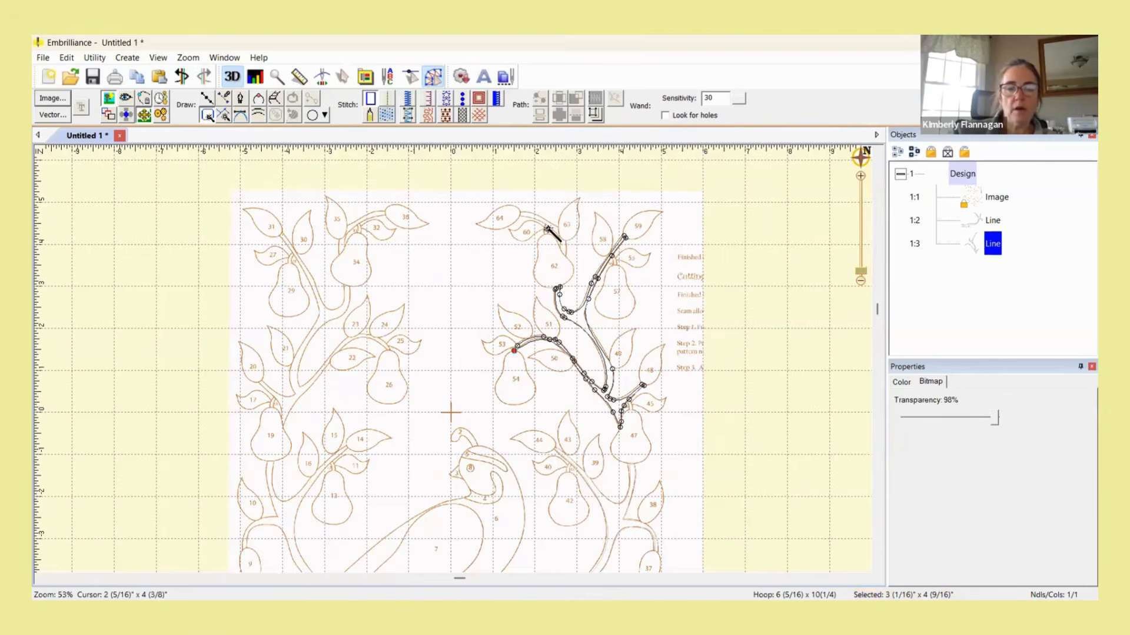
scroll(552, 233, up, 2)
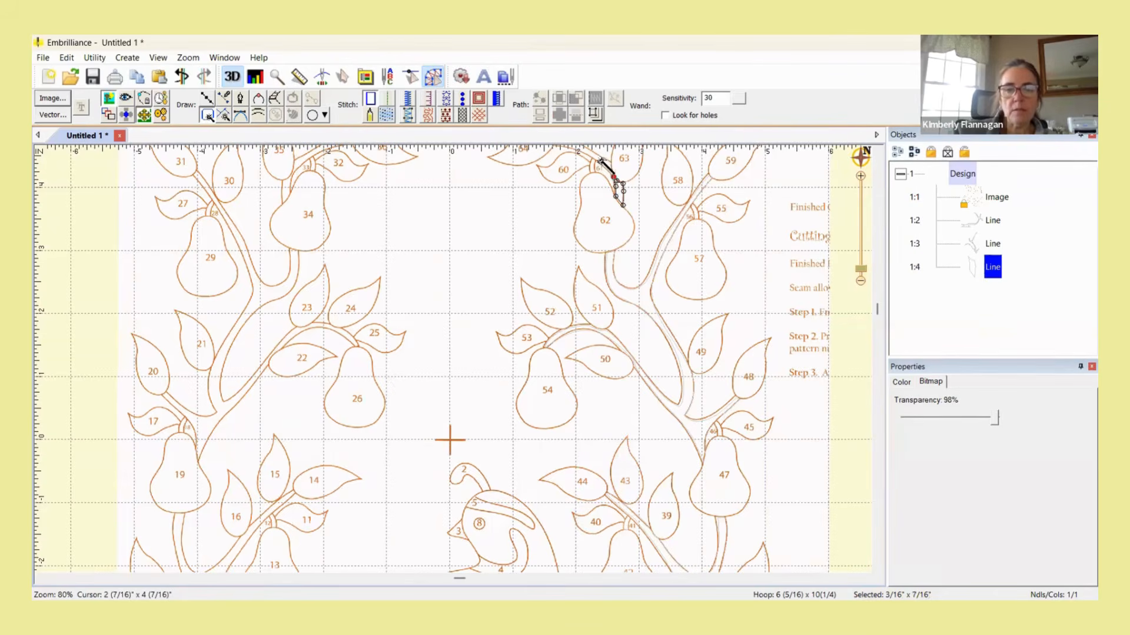
click(601, 160)
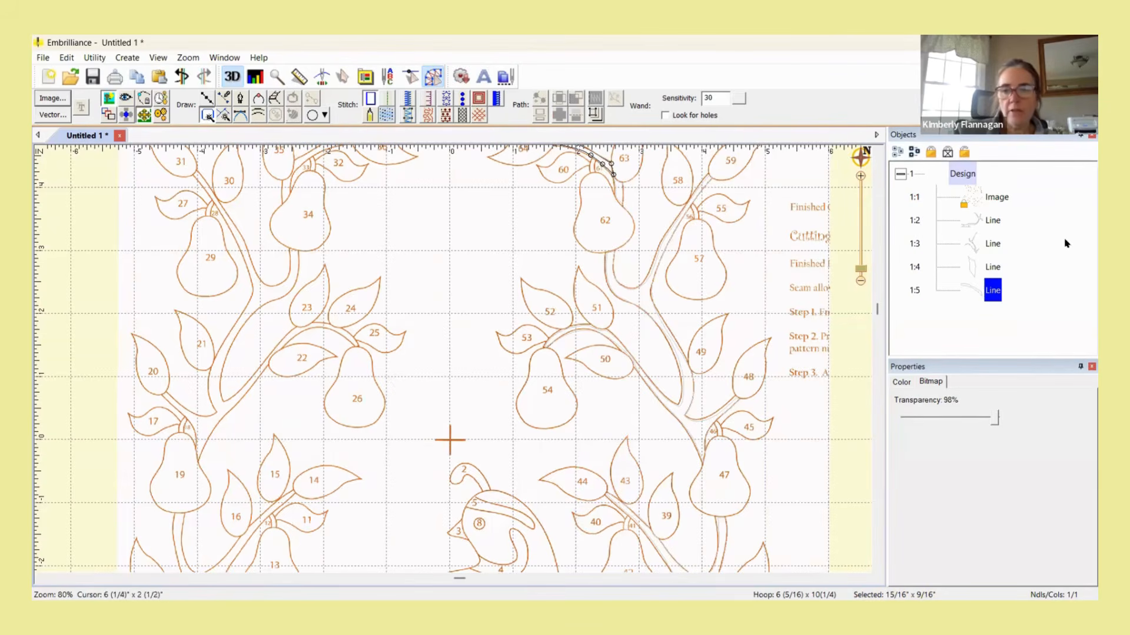
scroll(683, 329, down, 1)
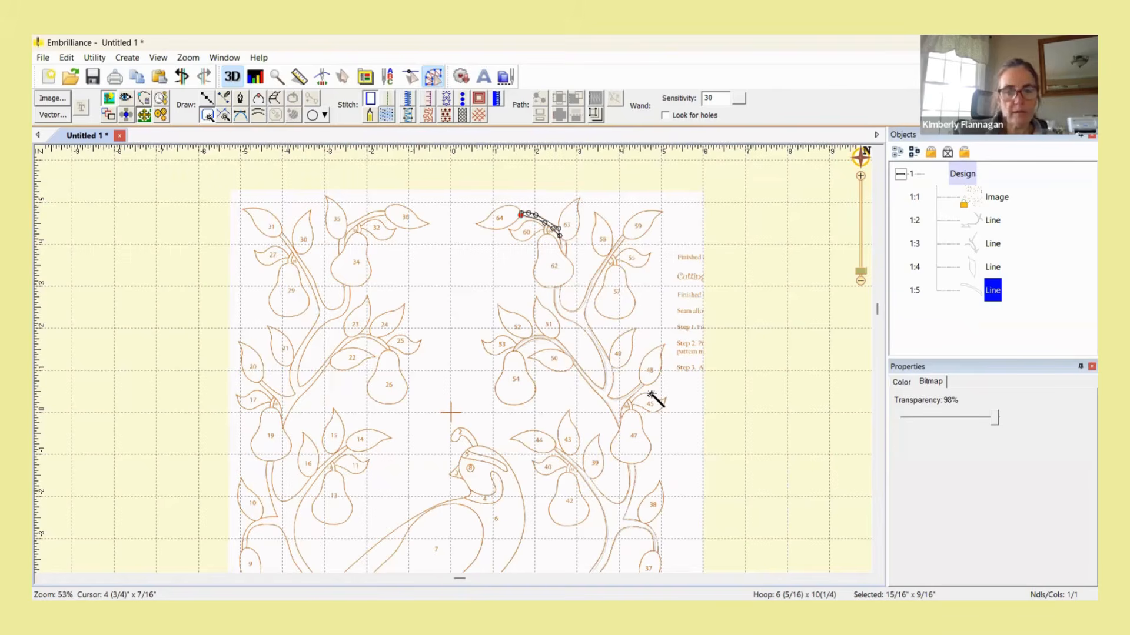
scroll(514, 387, down, 1)
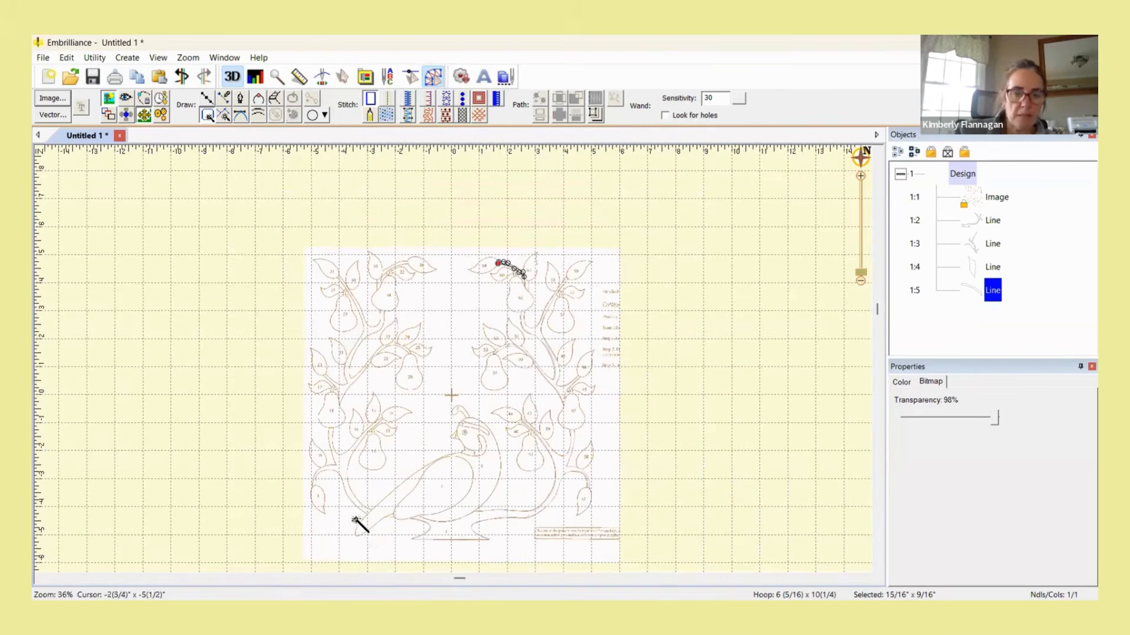
Trace the left tree's lower branch, its upper branch and the stem piece above pear 34 with the Magic Wand.
click(340, 460)
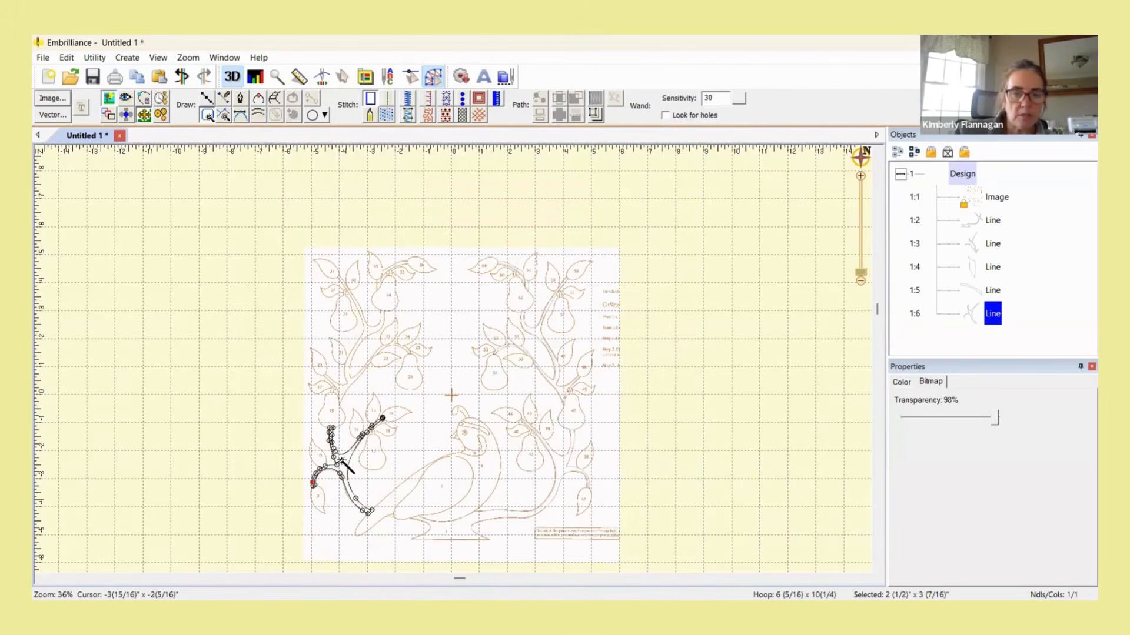
click(341, 386)
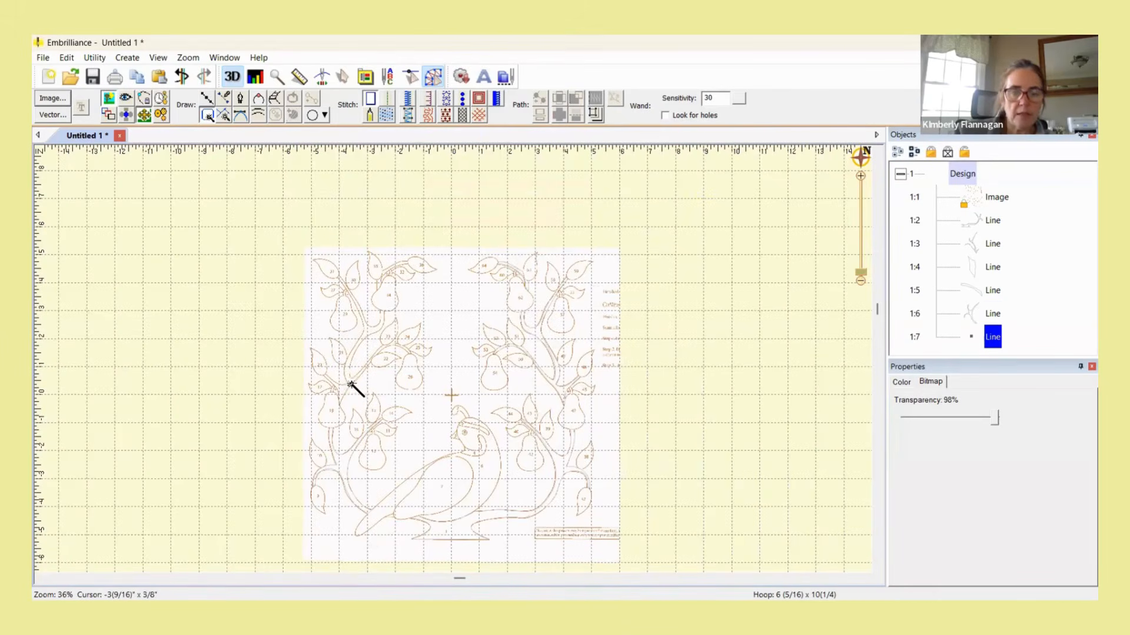
scroll(353, 387, up, 2)
scroll(350, 384, up, 2)
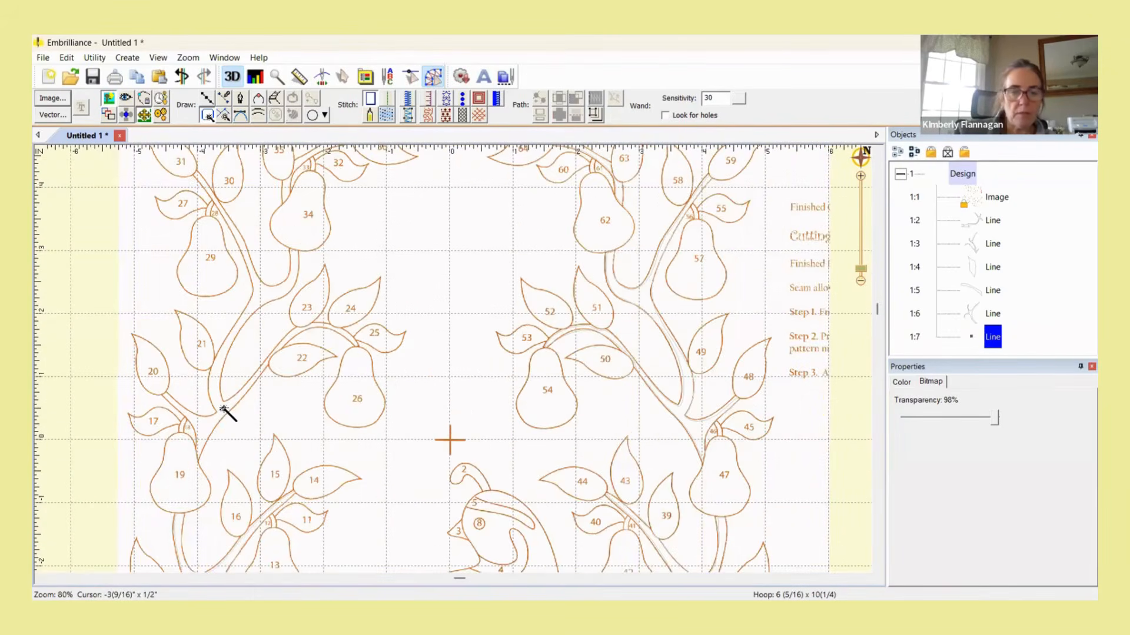
click(222, 409)
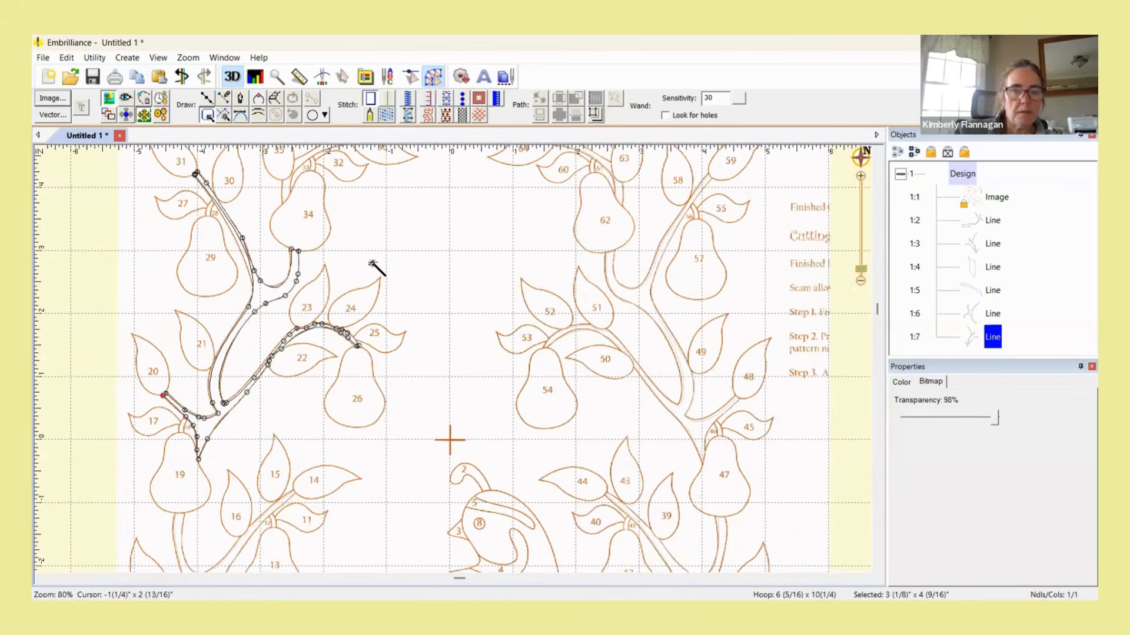
scroll(373, 263, down, 1)
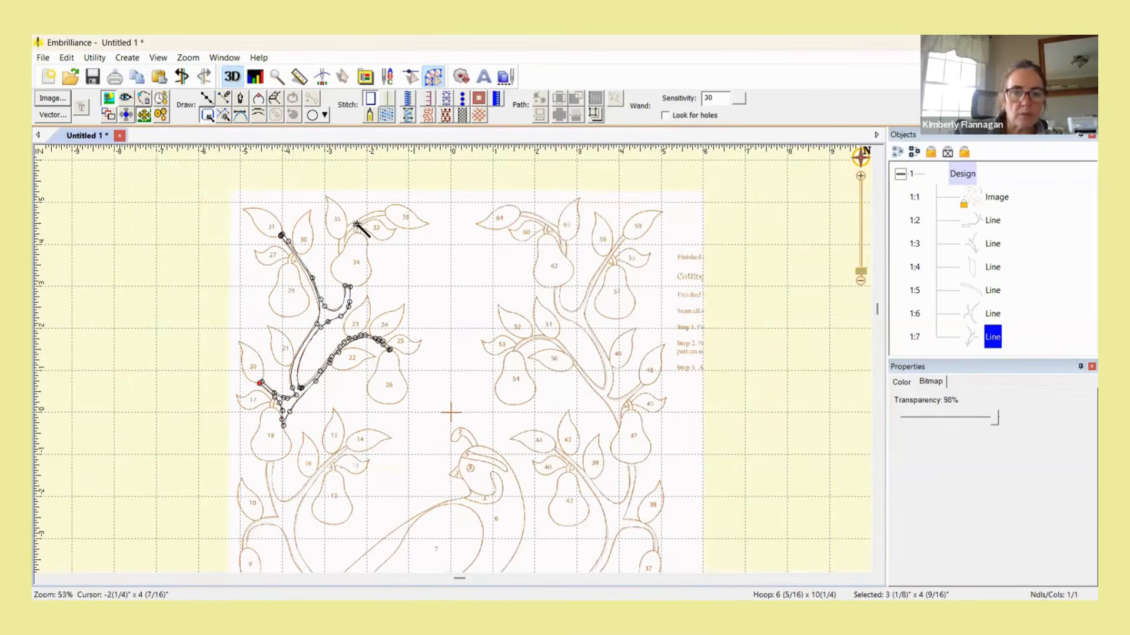
click(356, 224)
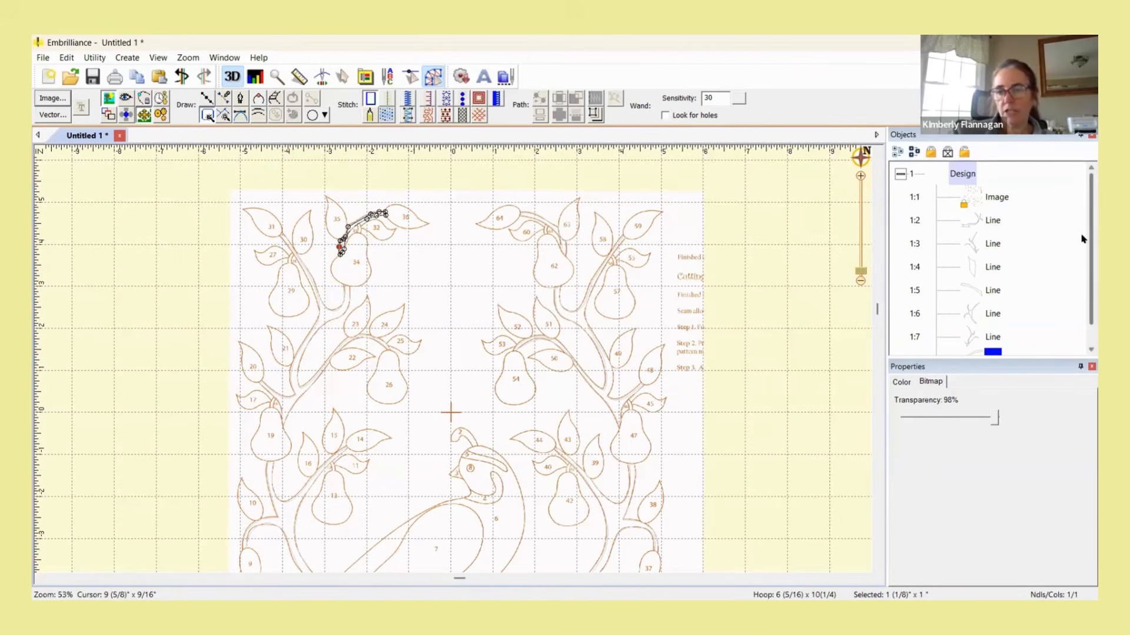
scroll(1081, 291, down, 1)
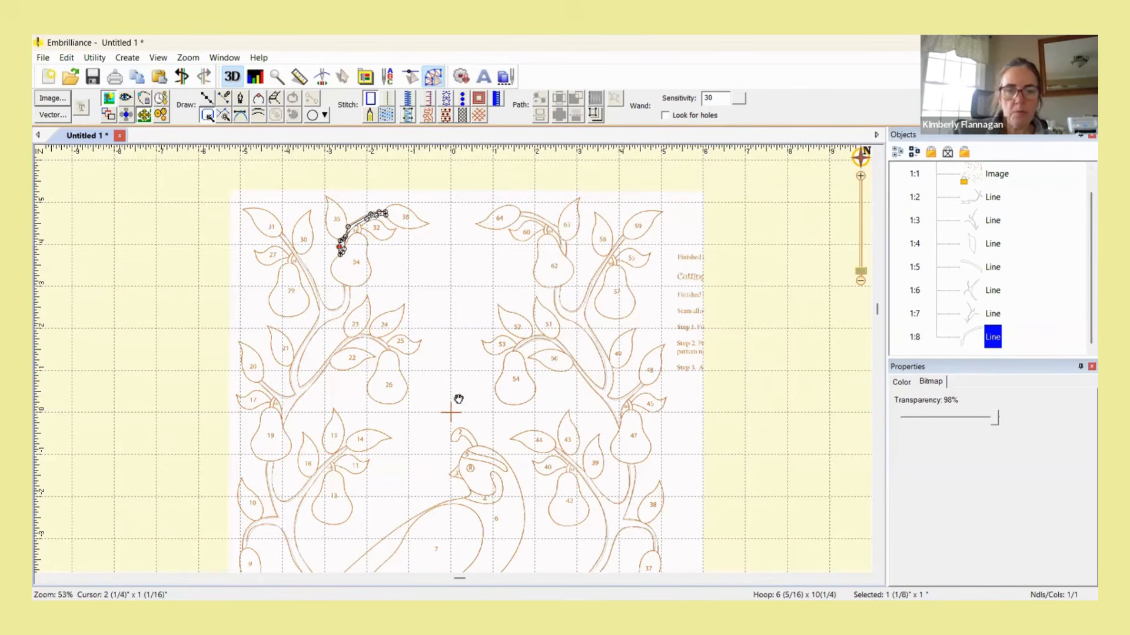
Trace the partridge's crest 2, beak 3, collar 4, body 6, tail and wing 7 with the Magic Wand.
drag(458, 400, 479, 210)
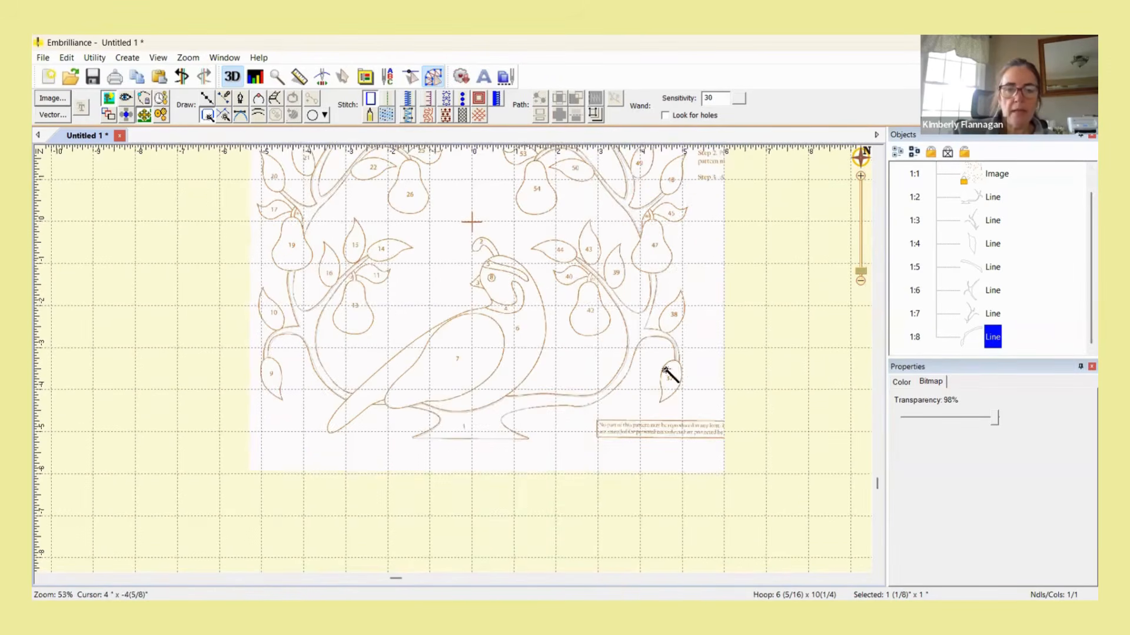
scroll(512, 363, up, 2)
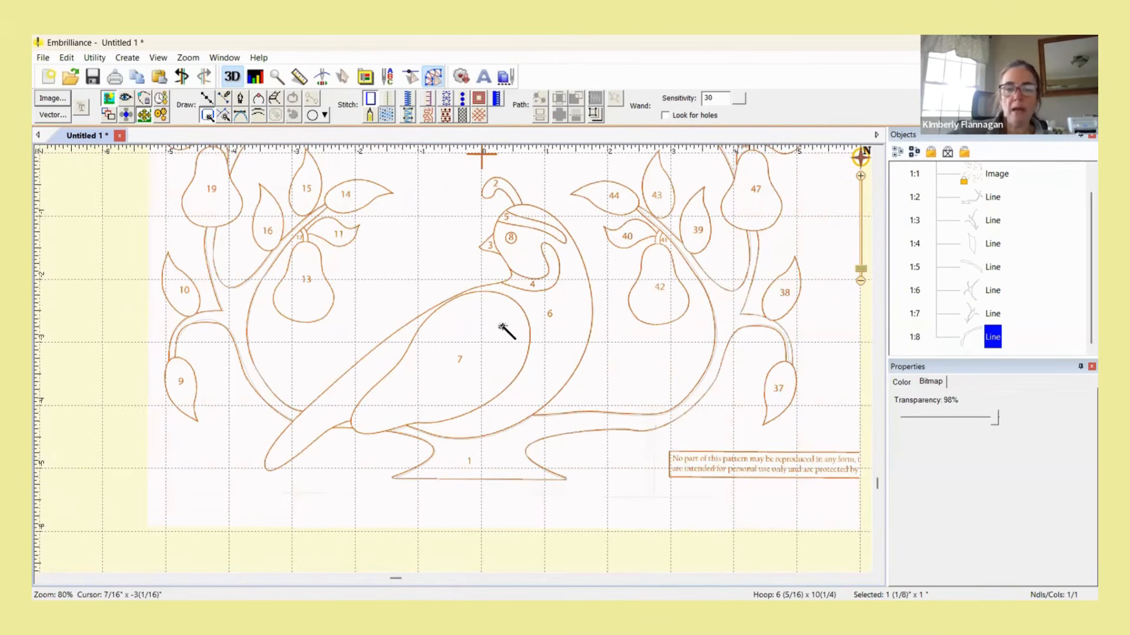
click(494, 185)
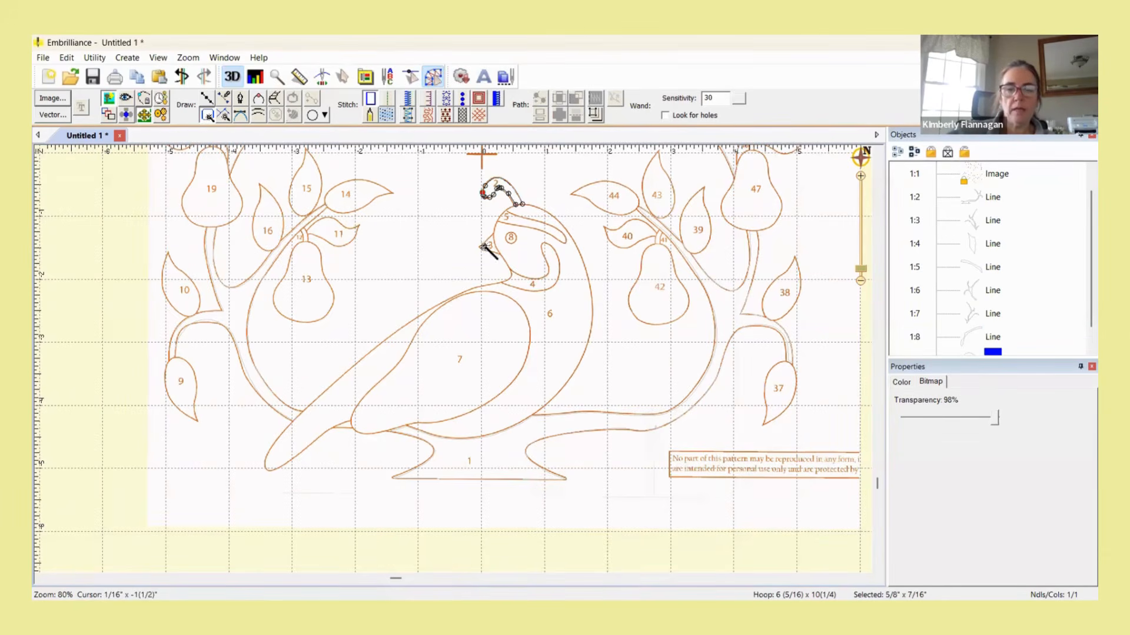
click(484, 246)
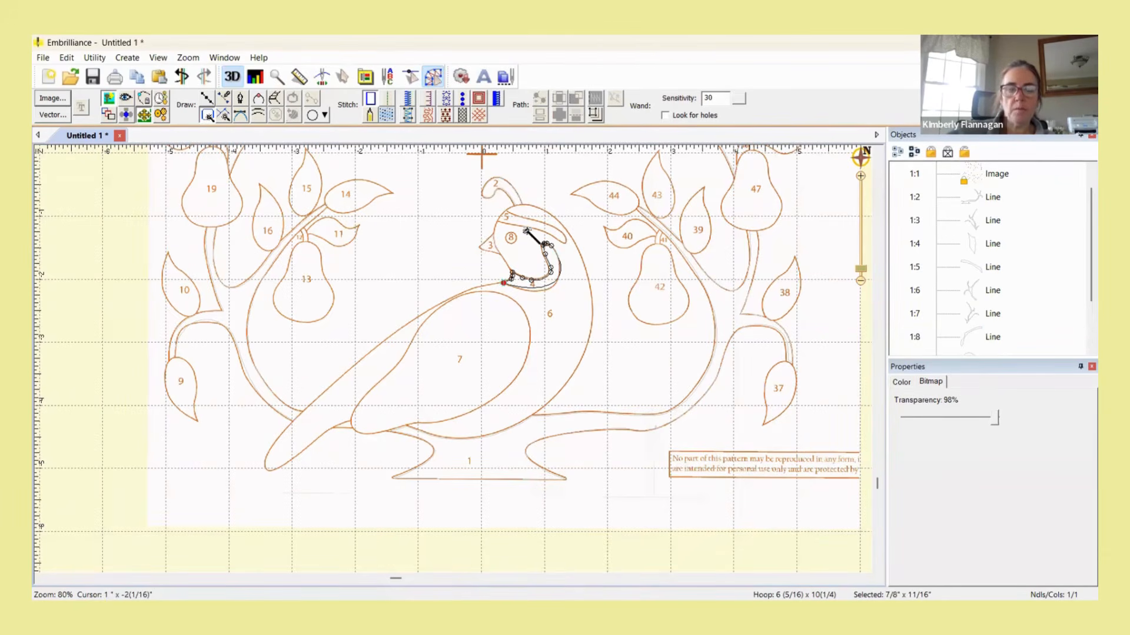
click(574, 320)
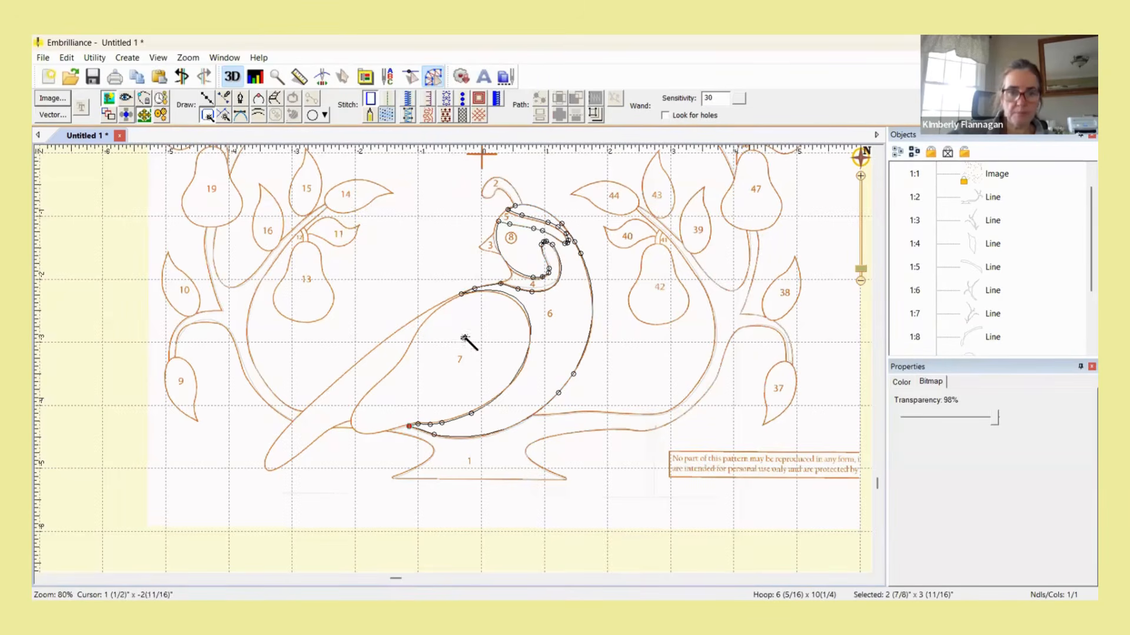
click(361, 381)
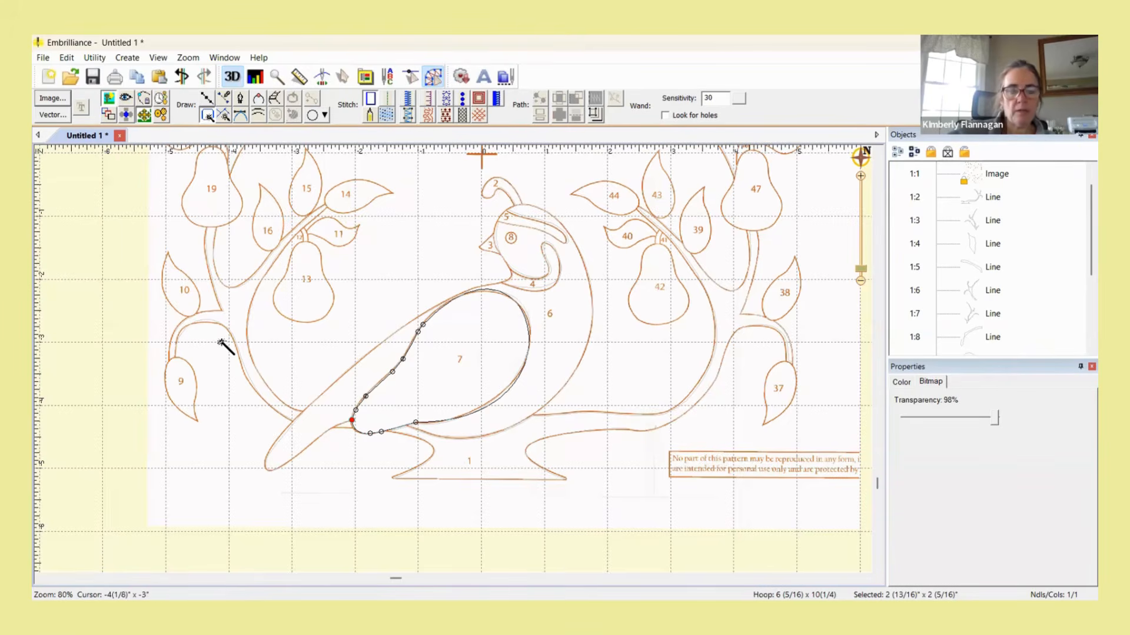
Trace leaves 9, 10 and 11 on the left tree with the Magic Wand.
click(179, 384)
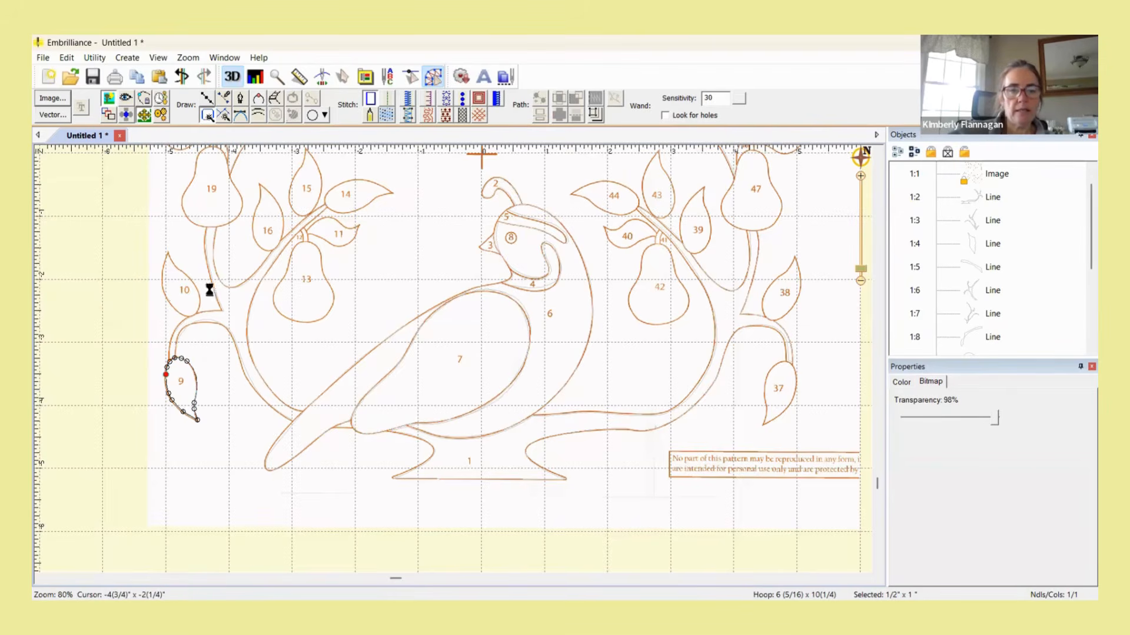
click(344, 237)
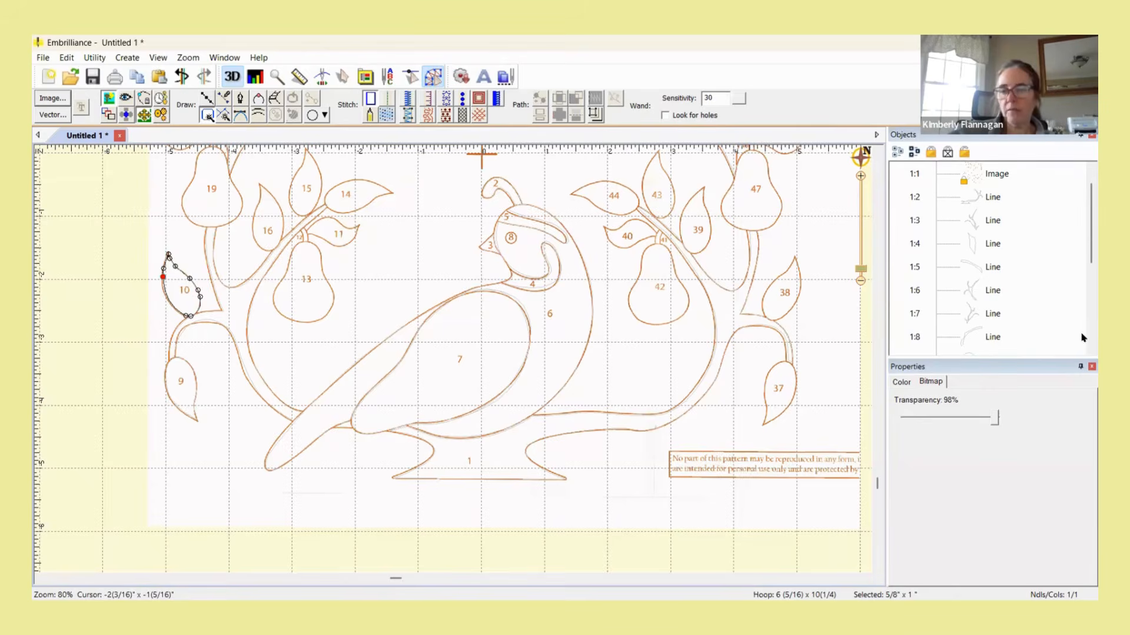
scroll(1037, 286, down, 3)
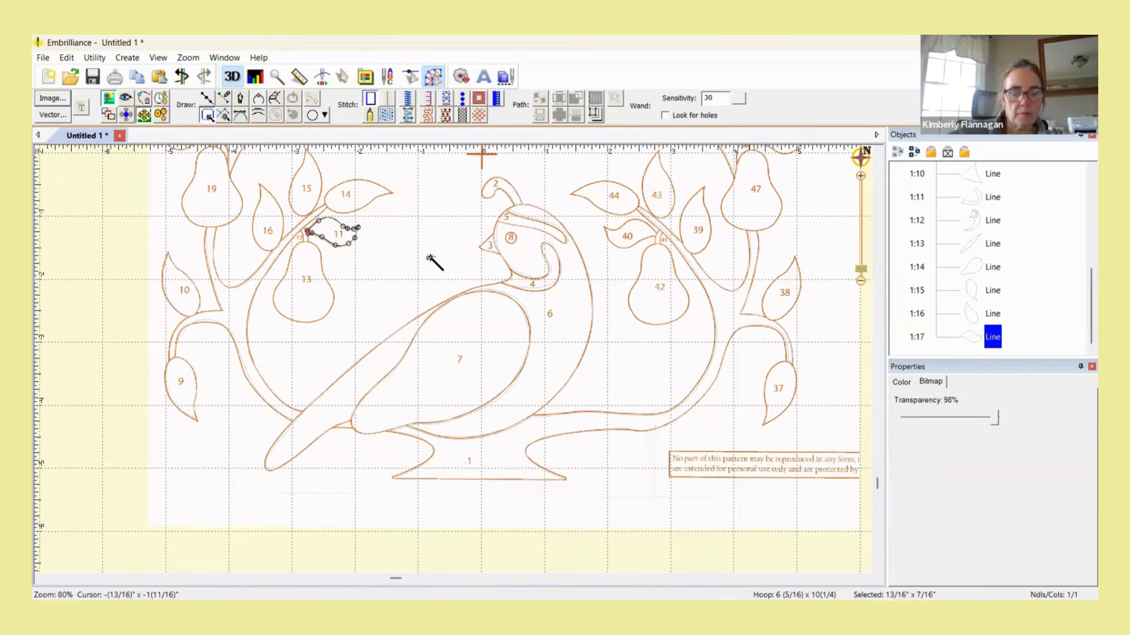
Trace pear 13 and the neighbouring leaves 14, 15 and 16 into line objects with the Magic Wand.
drag(426, 279, 408, 382)
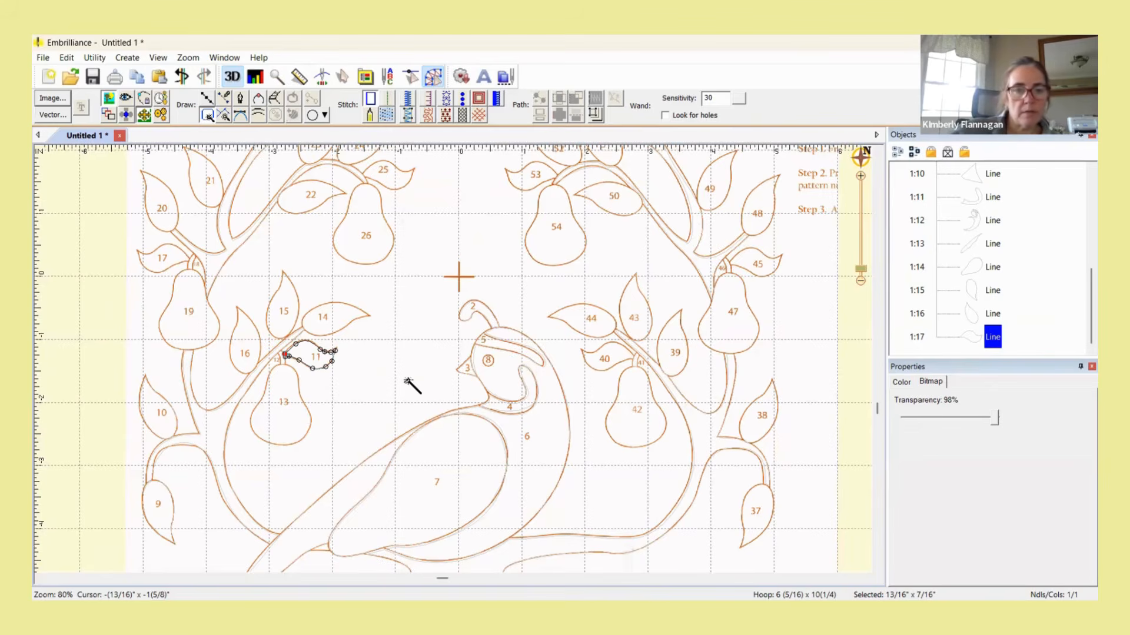
drag(404, 458, 388, 569)
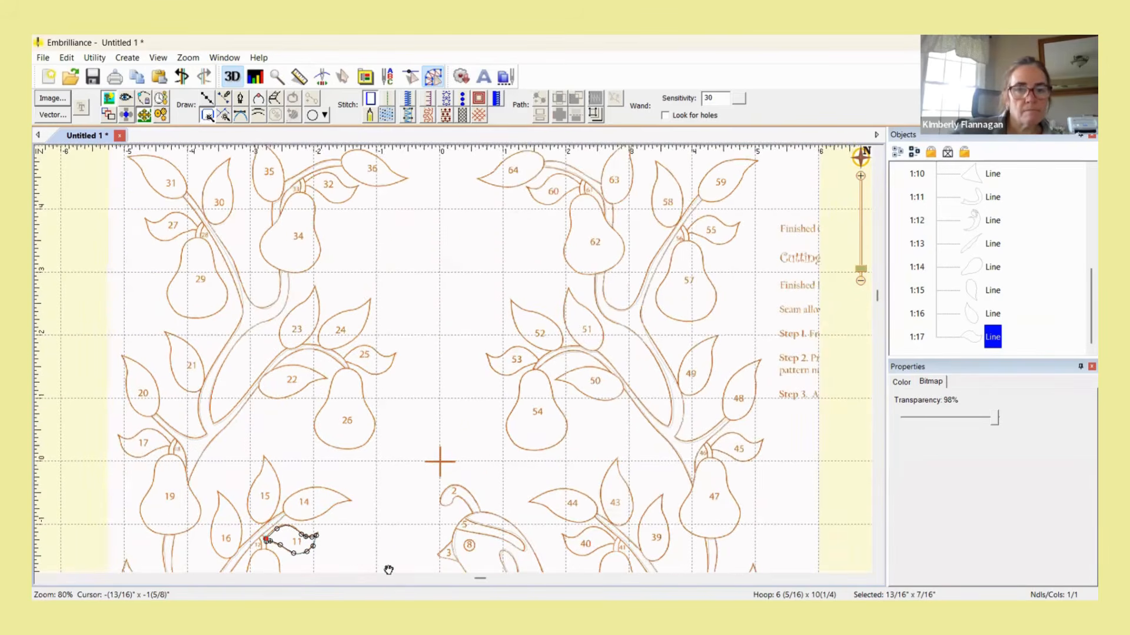
drag(388, 570, 428, 393)
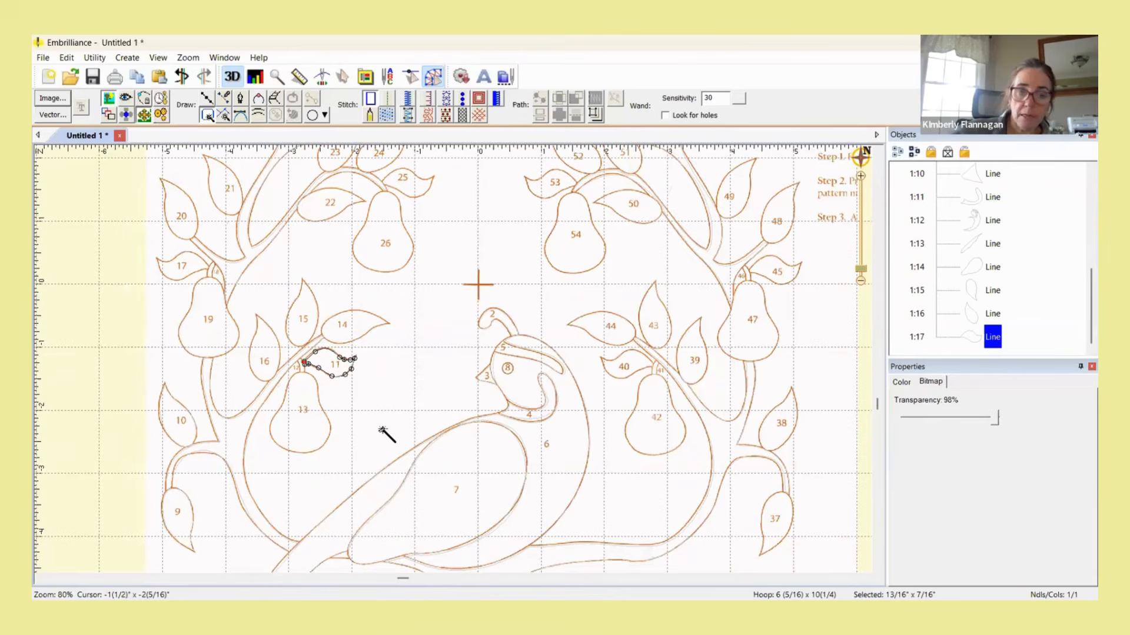
click(308, 418)
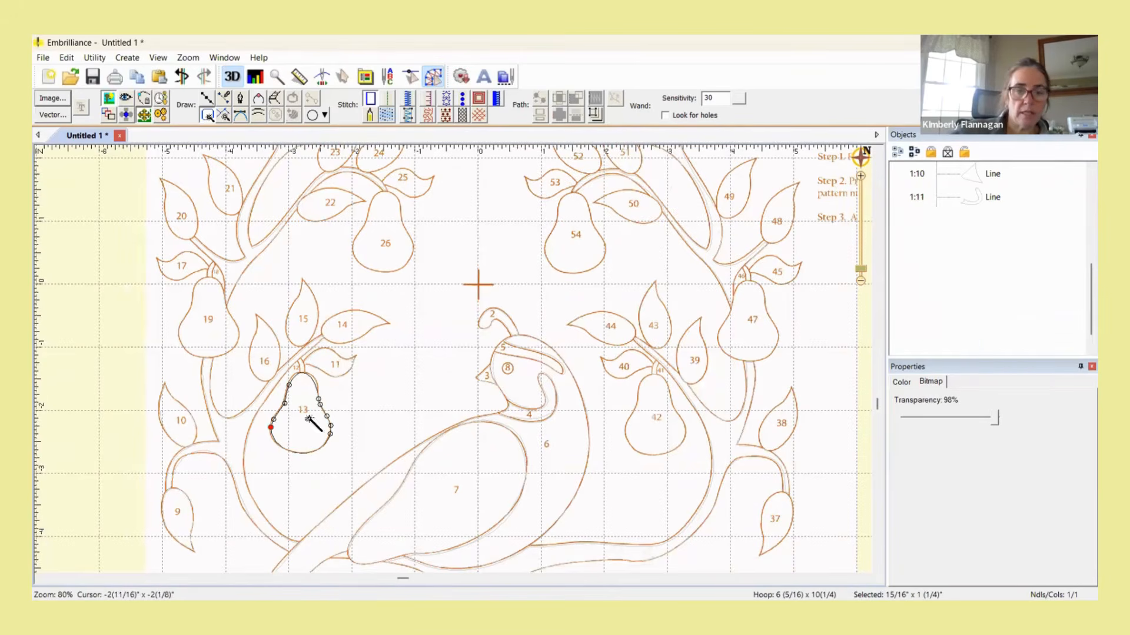
click(343, 325)
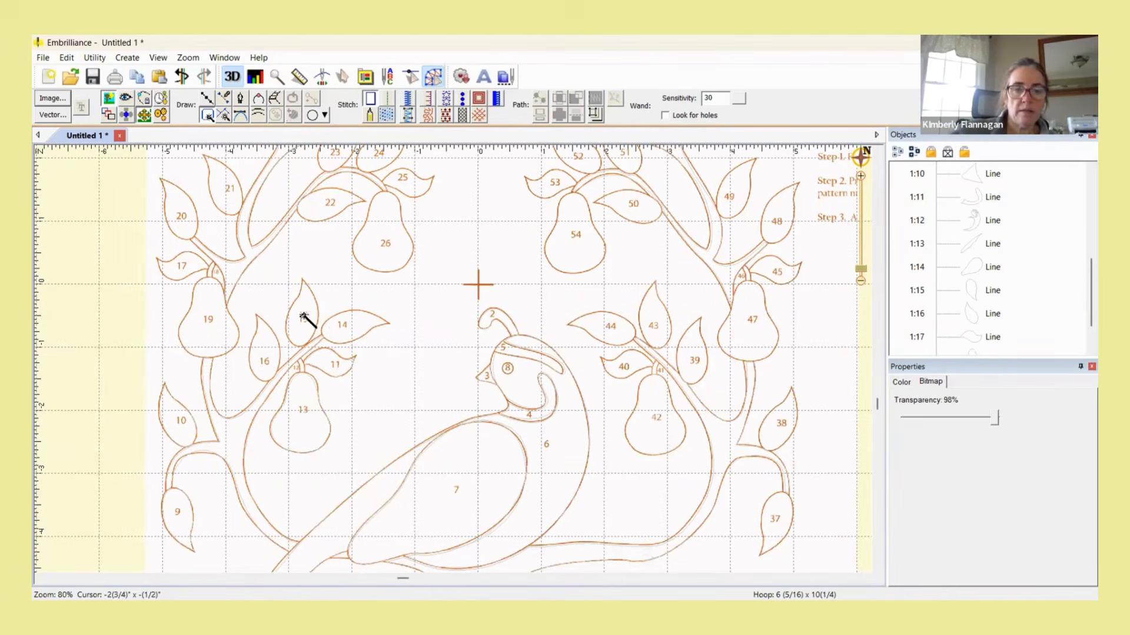
scroll(1001, 290, down, 1)
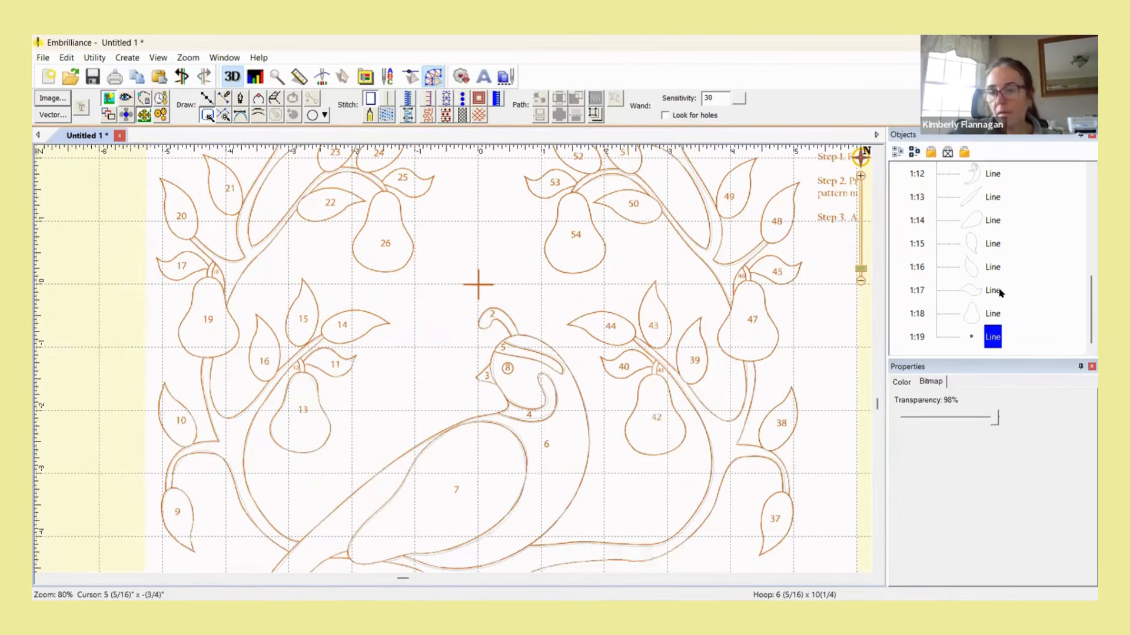
click(348, 327)
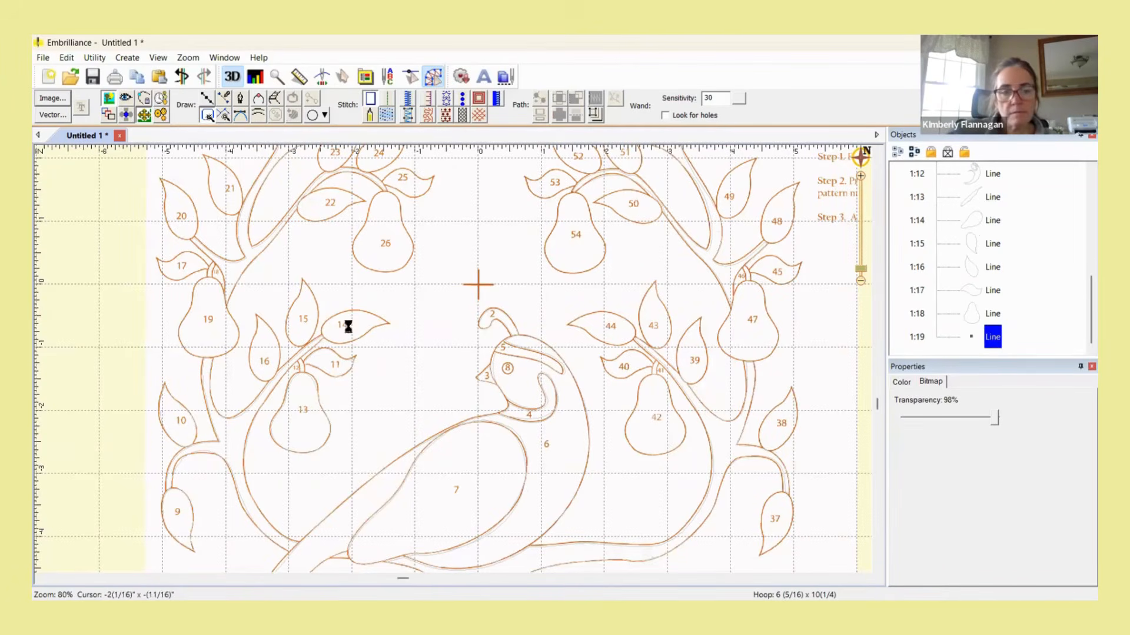
click(304, 318)
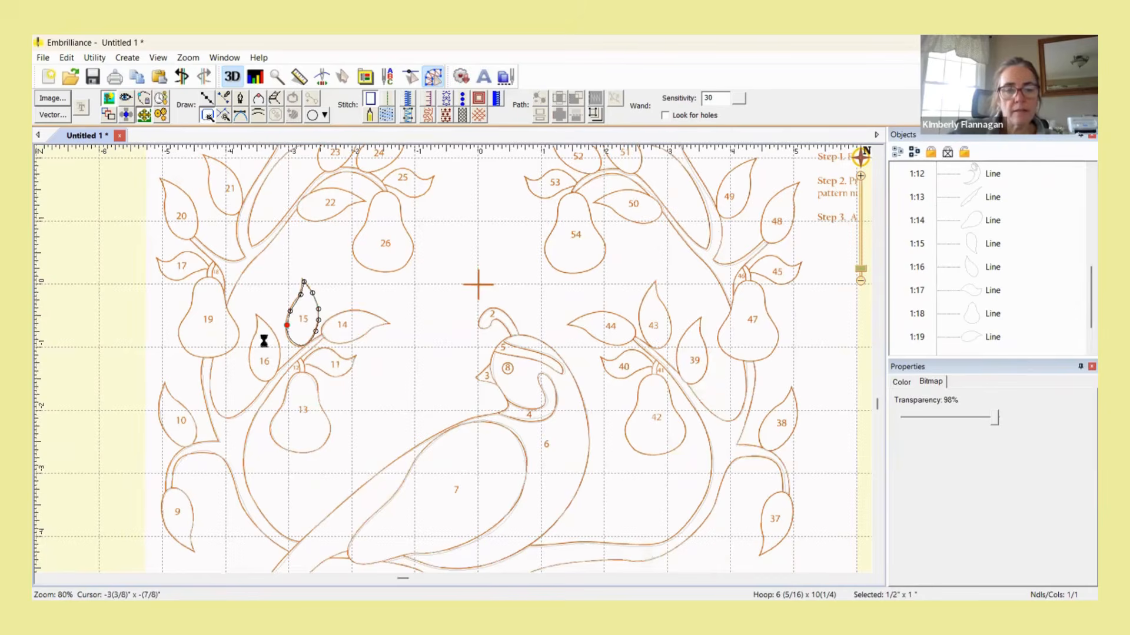
Trace leaf 17, pear 19 and the small stem piece beside number 18 with the Magic Wand.
click(180, 260)
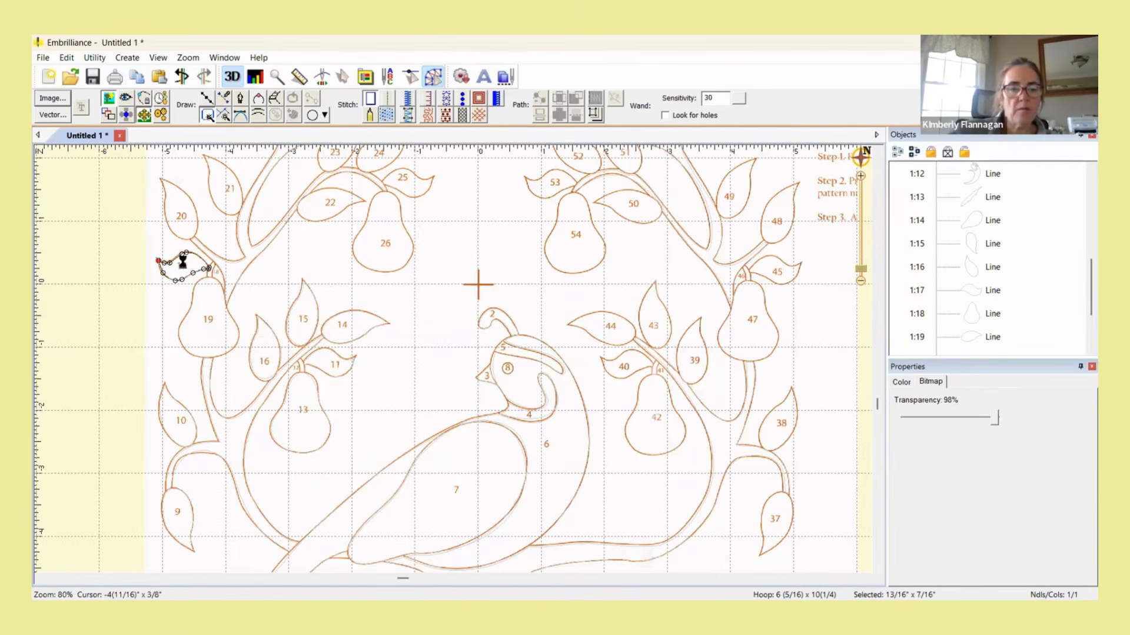
click(216, 339)
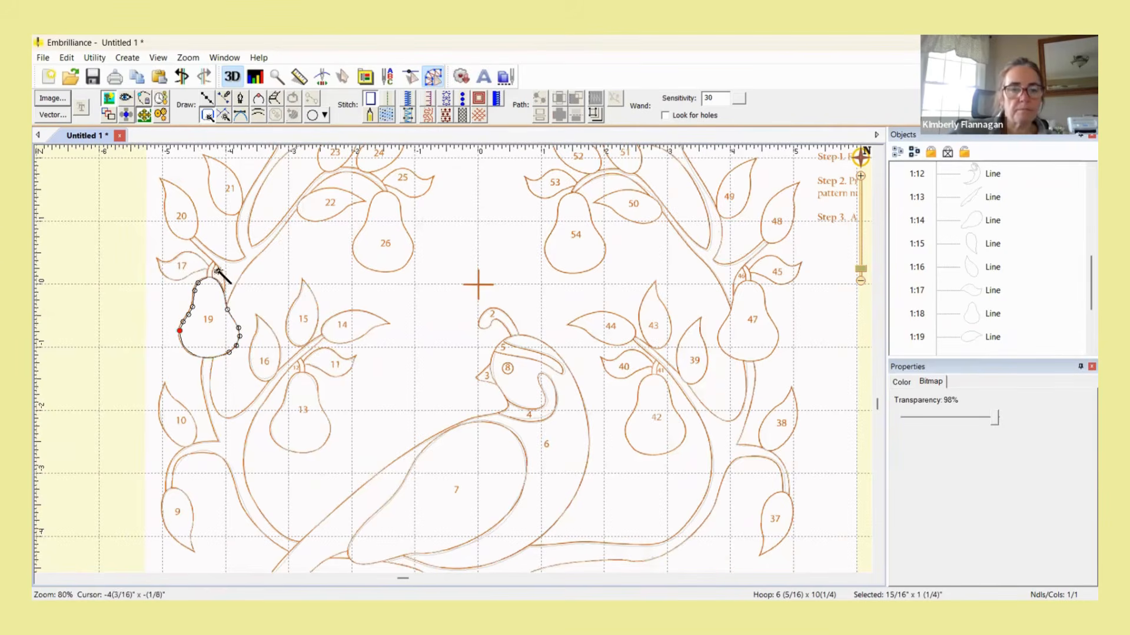
scroll(211, 268, up, 5)
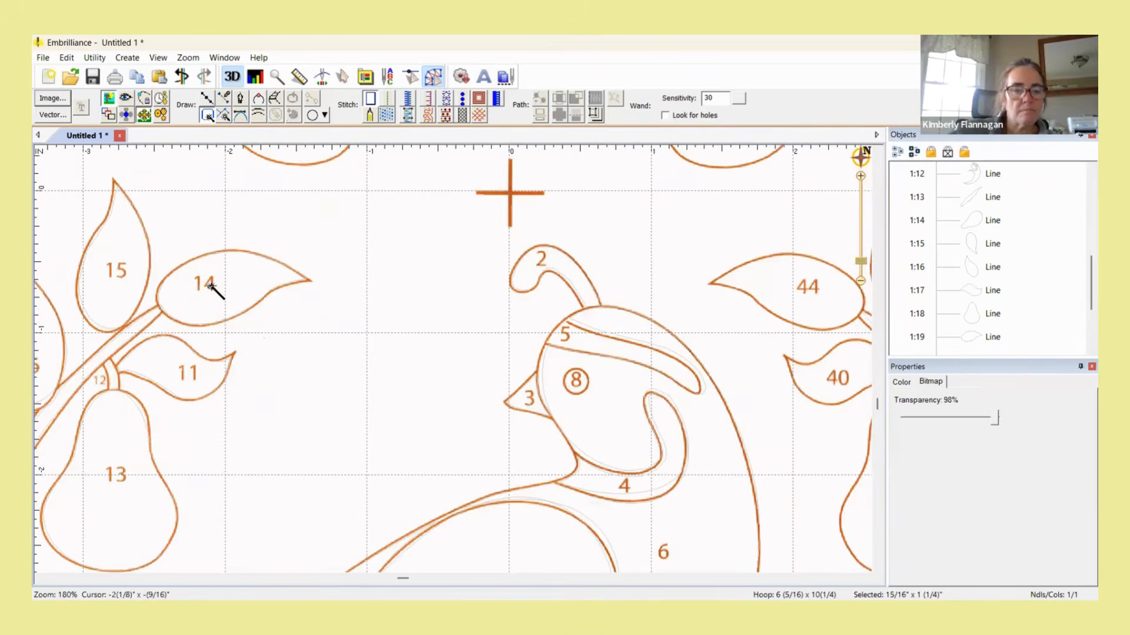
drag(409, 386, 603, 423)
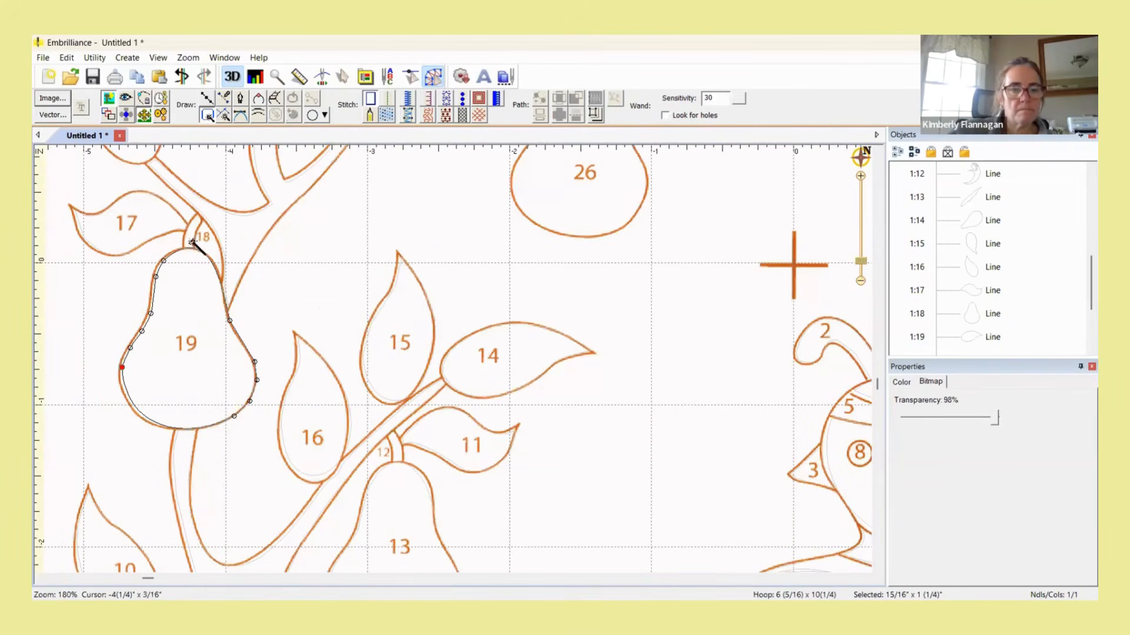
click(195, 227)
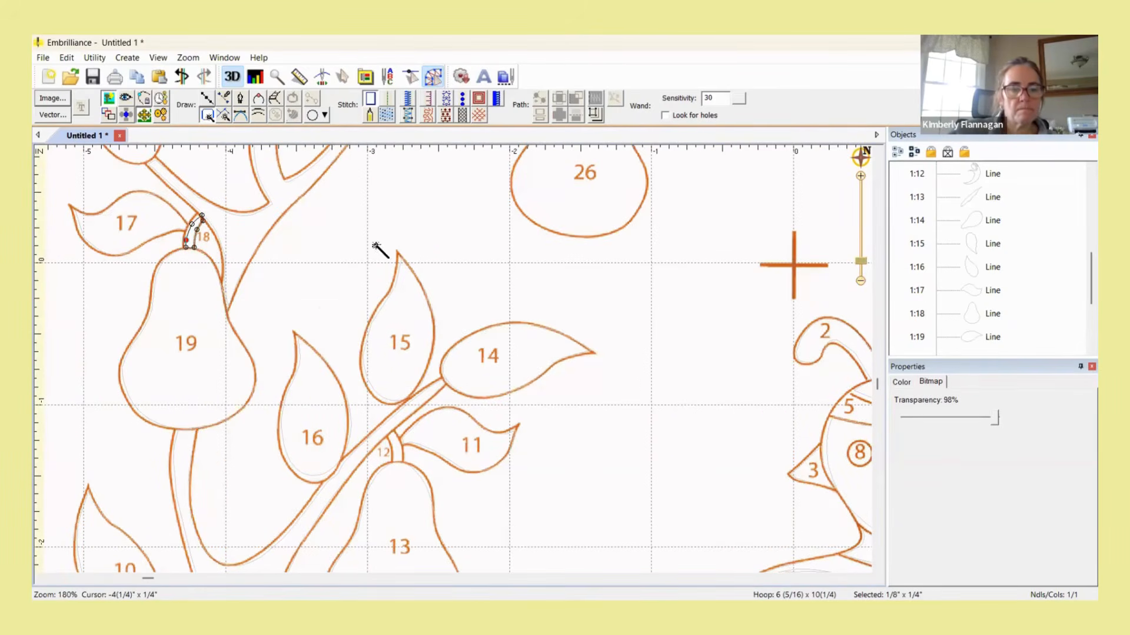
Trace leaves 20 to 25 on the left tree into line objects with the Magic Wand.
drag(387, 284, 339, 541)
click(82, 364)
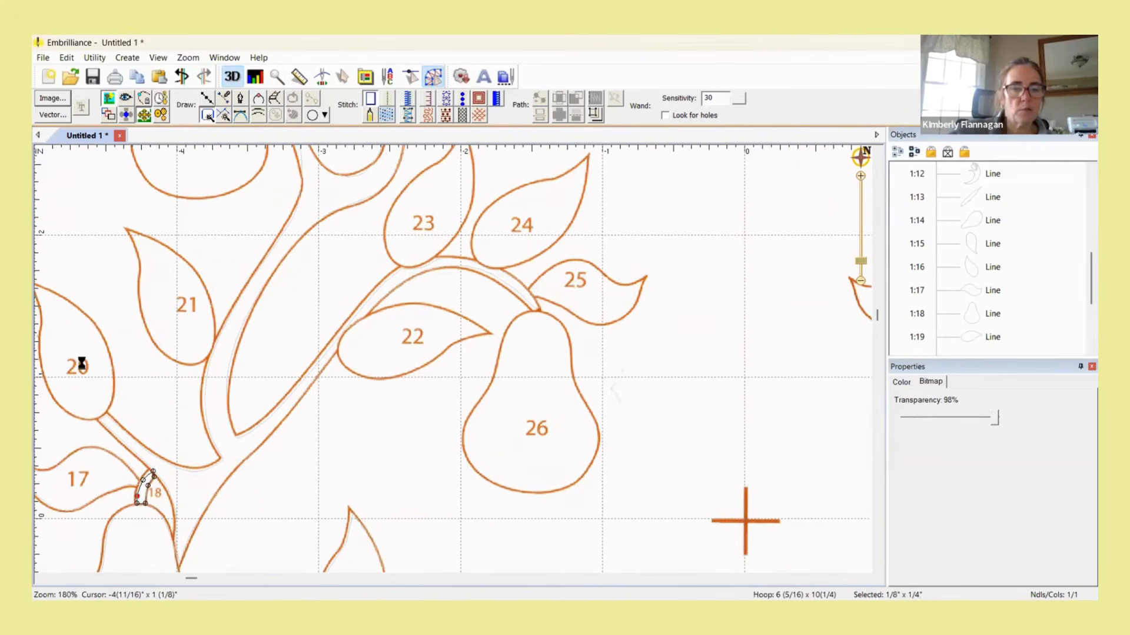
click(59, 323)
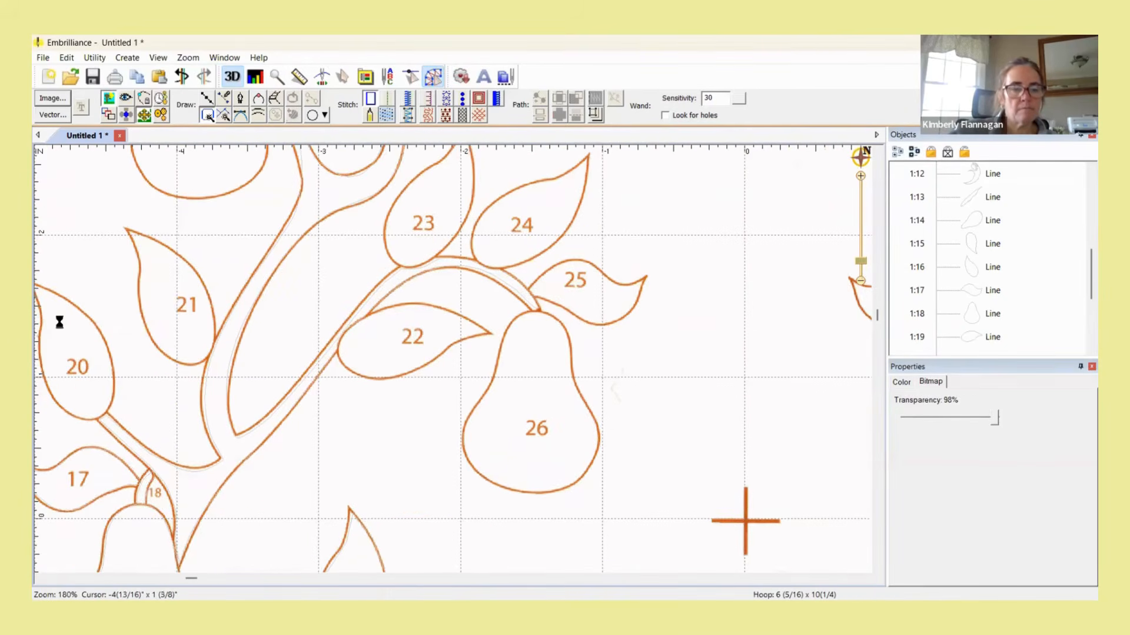
click(168, 276)
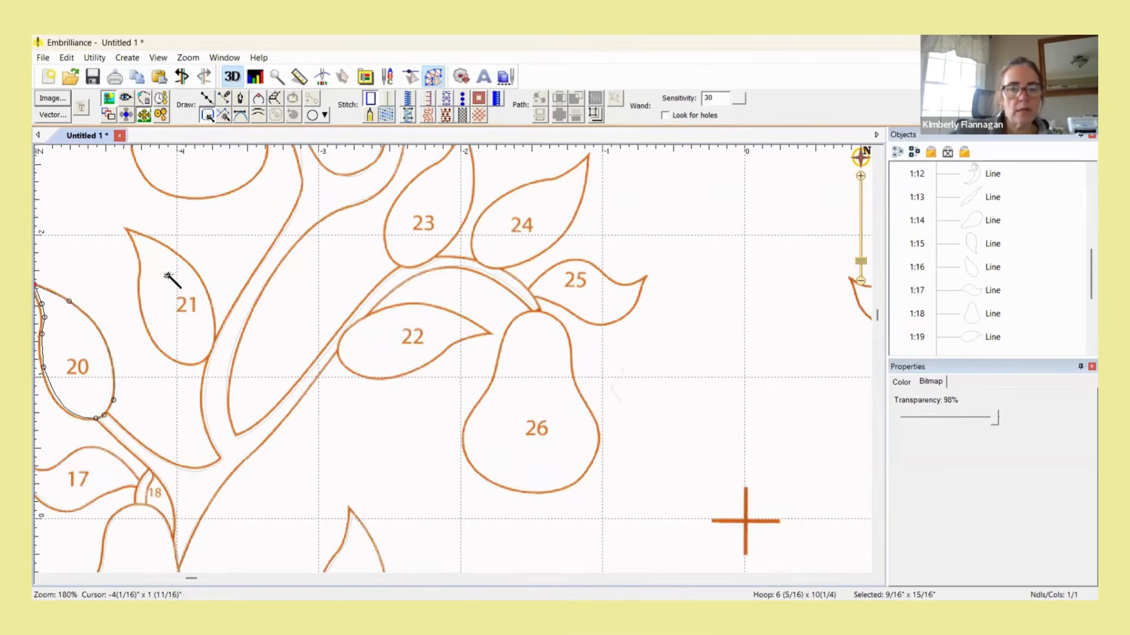
click(389, 314)
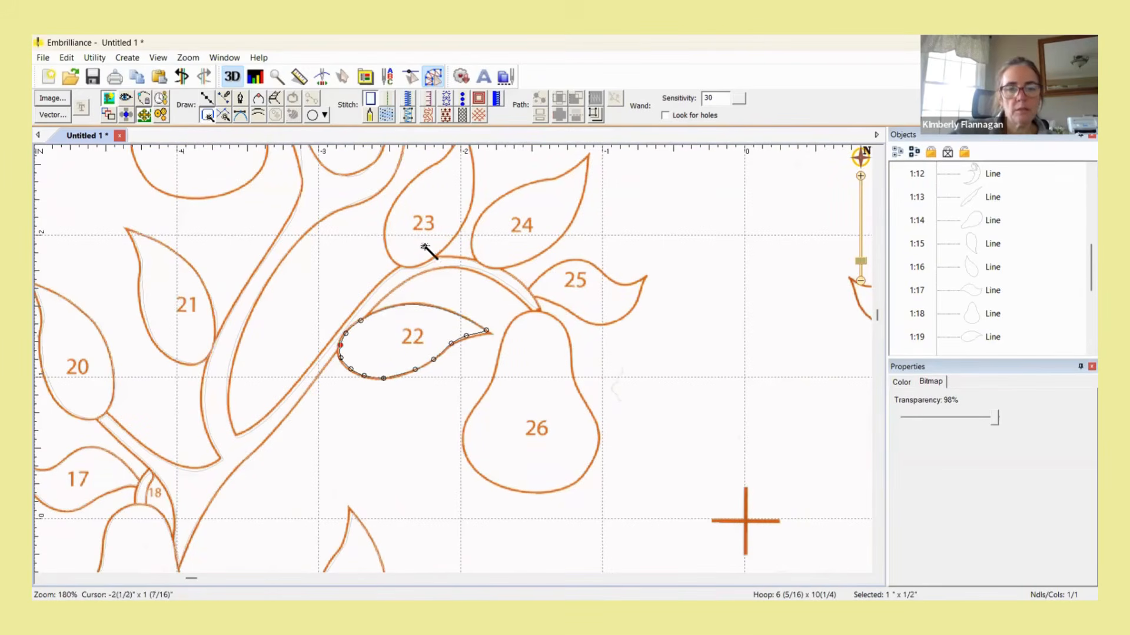
click(438, 194)
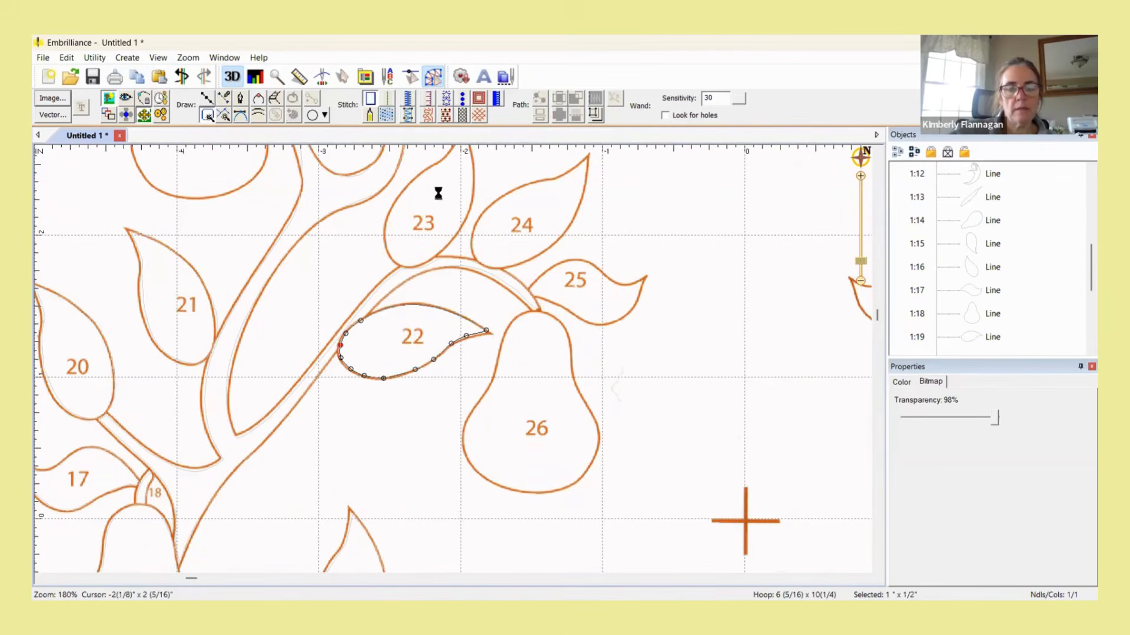
click(546, 194)
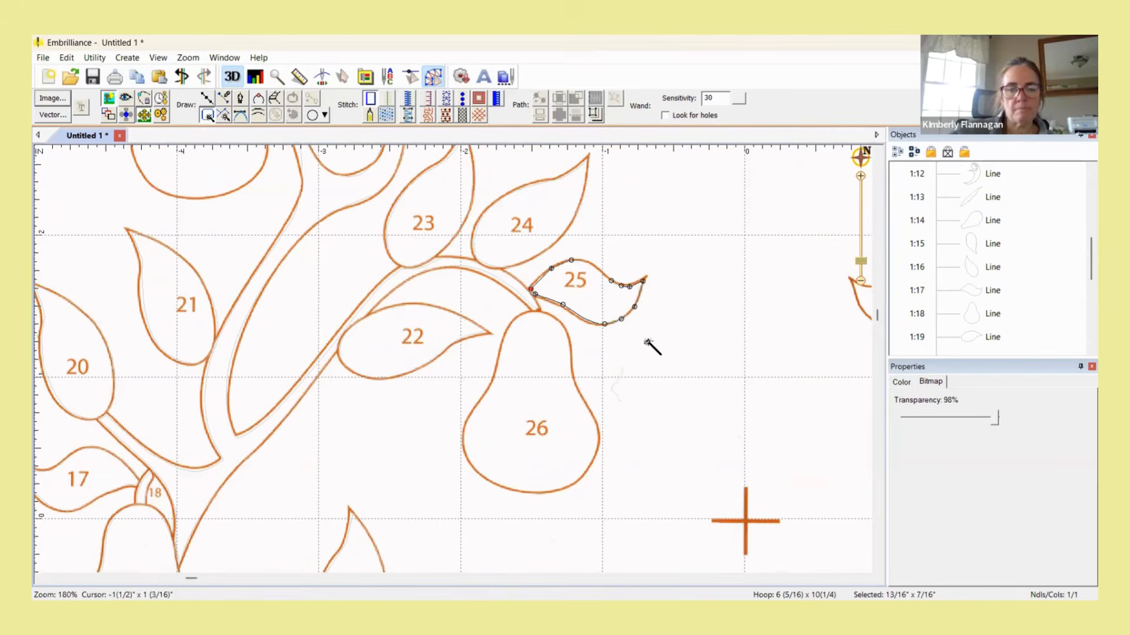
Trace pear 26 and leaf 27 on the left tree into line objects with the Magic Wand.
scroll(648, 341, up, 2)
scroll(648, 342, down, 3)
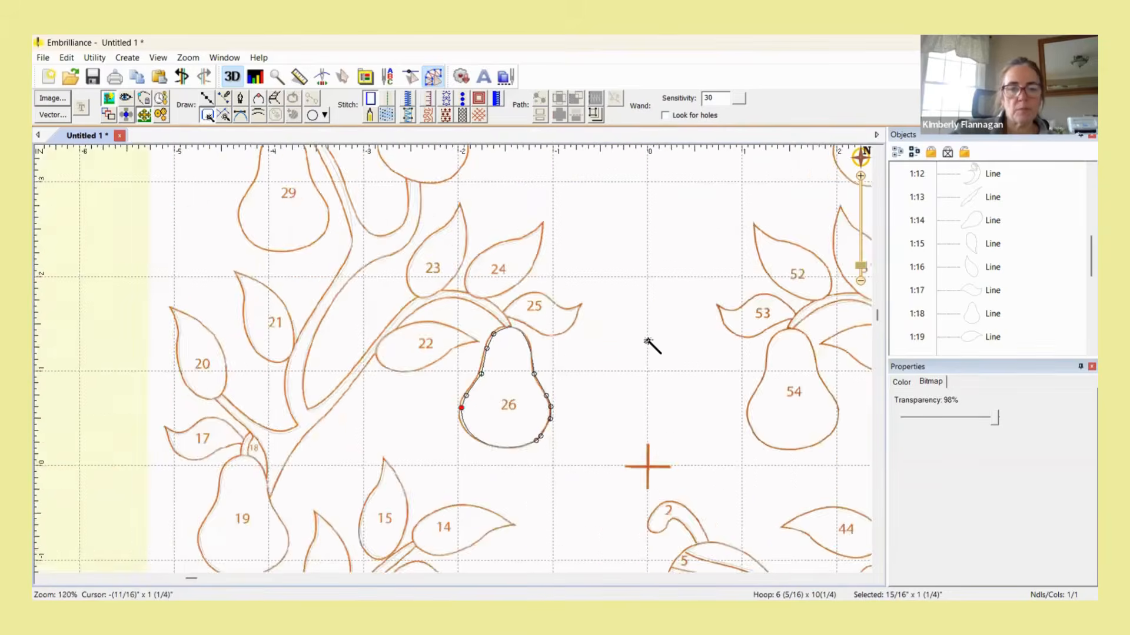
scroll(648, 342, down, 2)
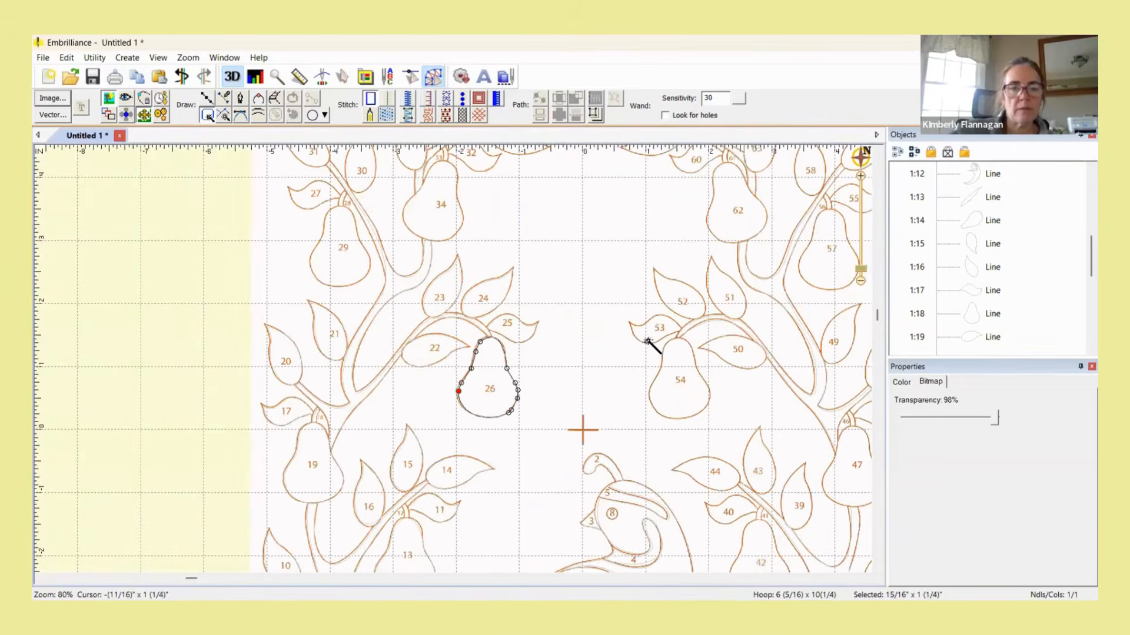
click(312, 193)
click(306, 193)
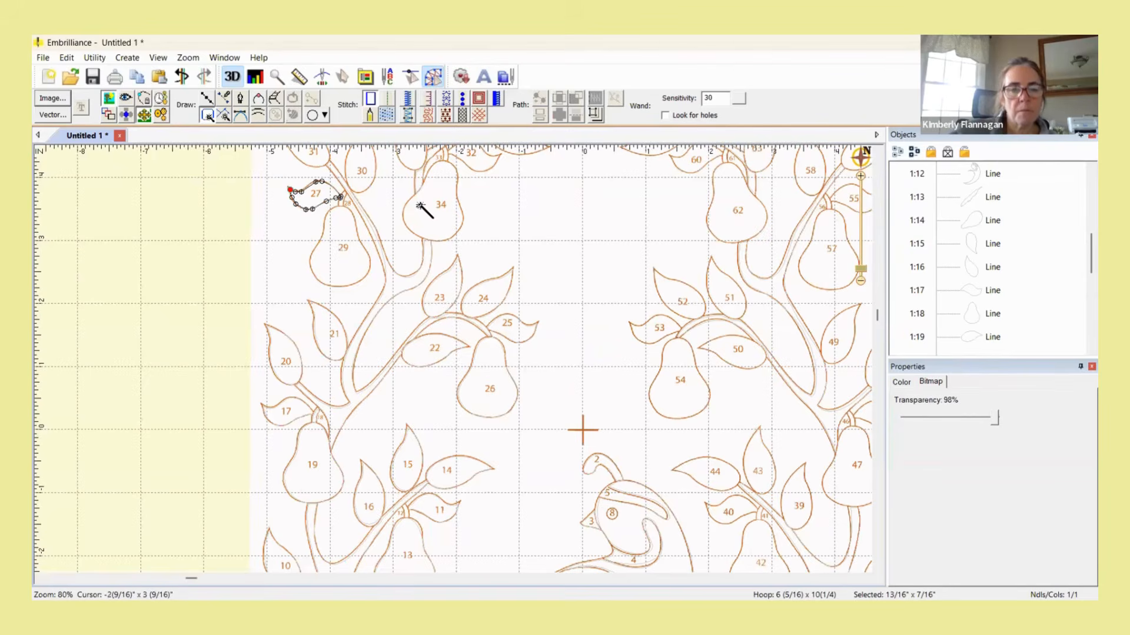
Trace the small stem piece beside number 28, pear 29 and leaves 30 and 31 with the Magic Wand.
scroll(594, 365, up, 4)
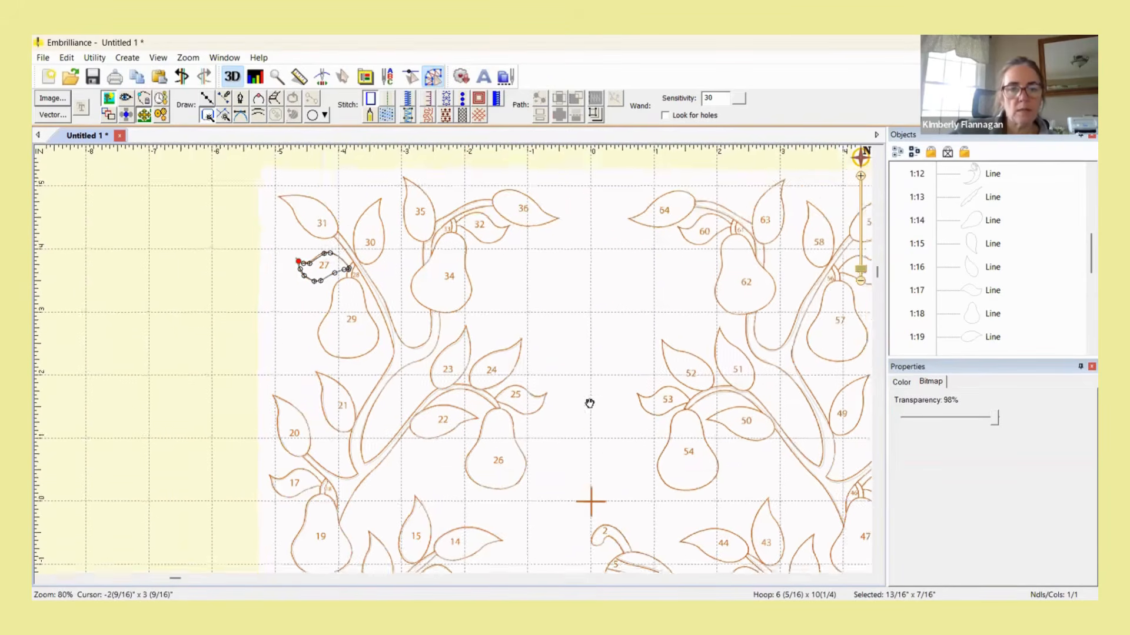
scroll(586, 398, up, 2)
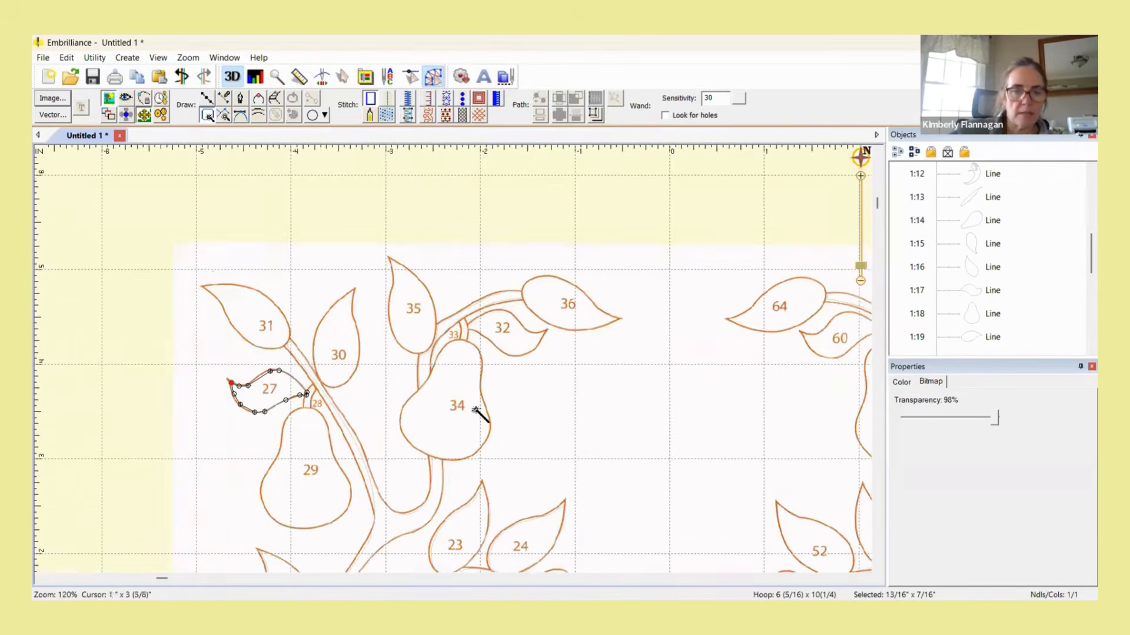
scroll(459, 419, up, 2)
click(235, 420)
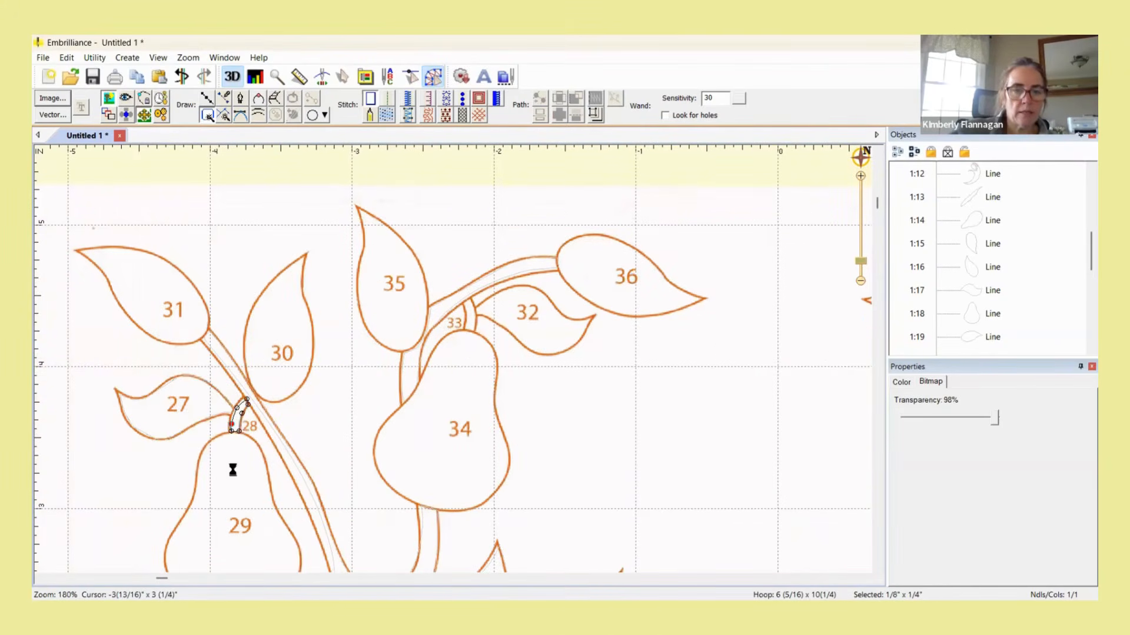
click(292, 306)
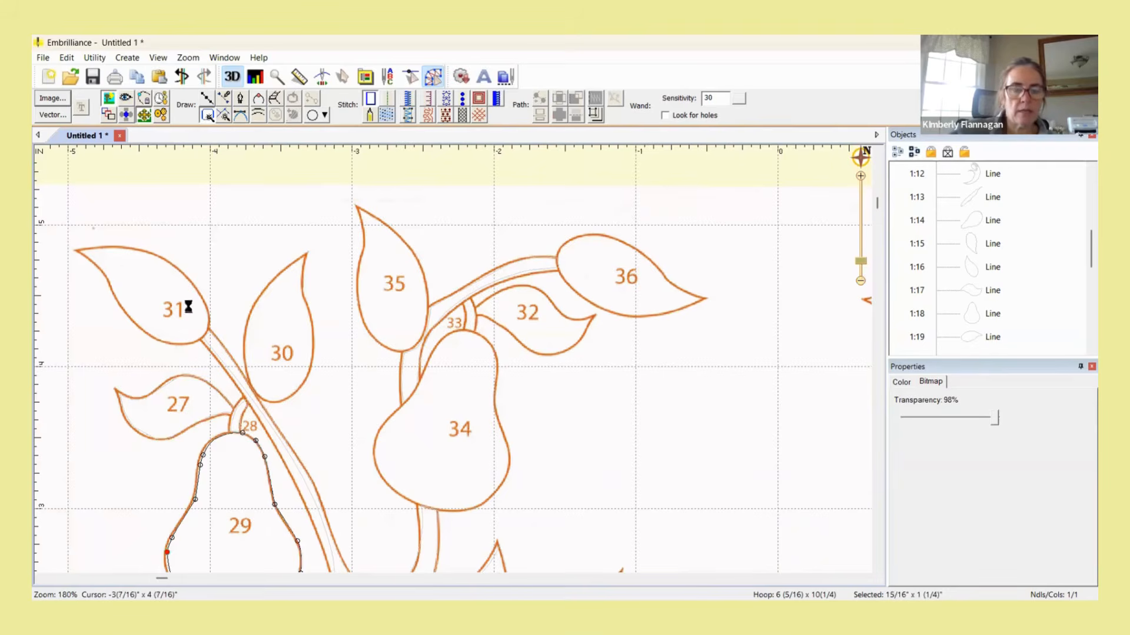
click(140, 283)
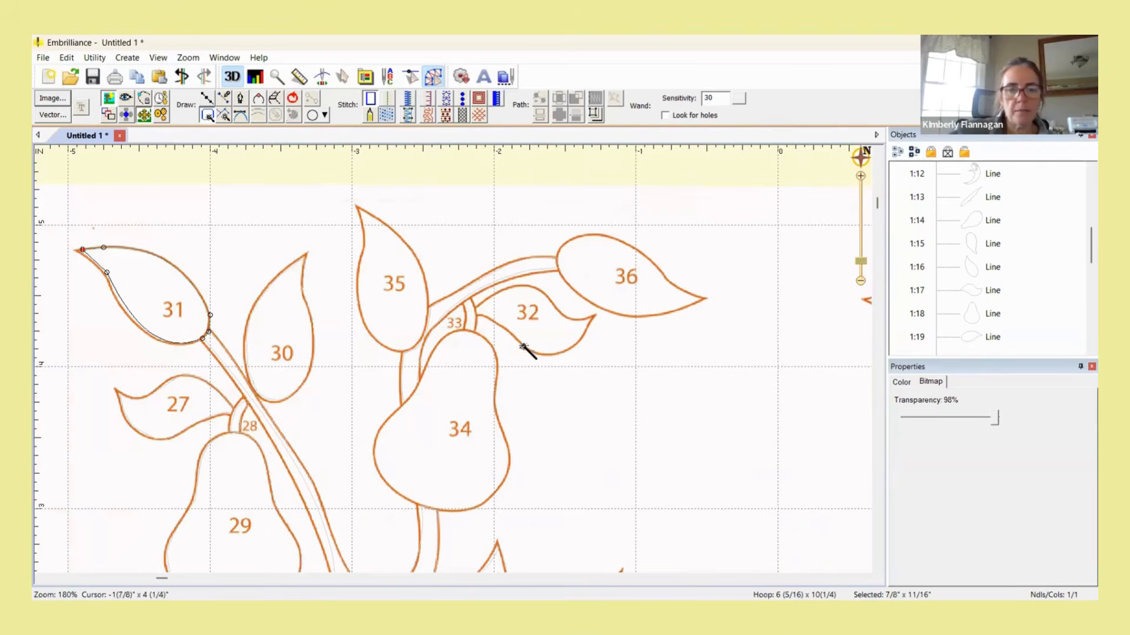
Trace leaf 32, the stem piece beside 33, pear 34 and leaves 35 and 36, and check the end of the object list.
click(547, 349)
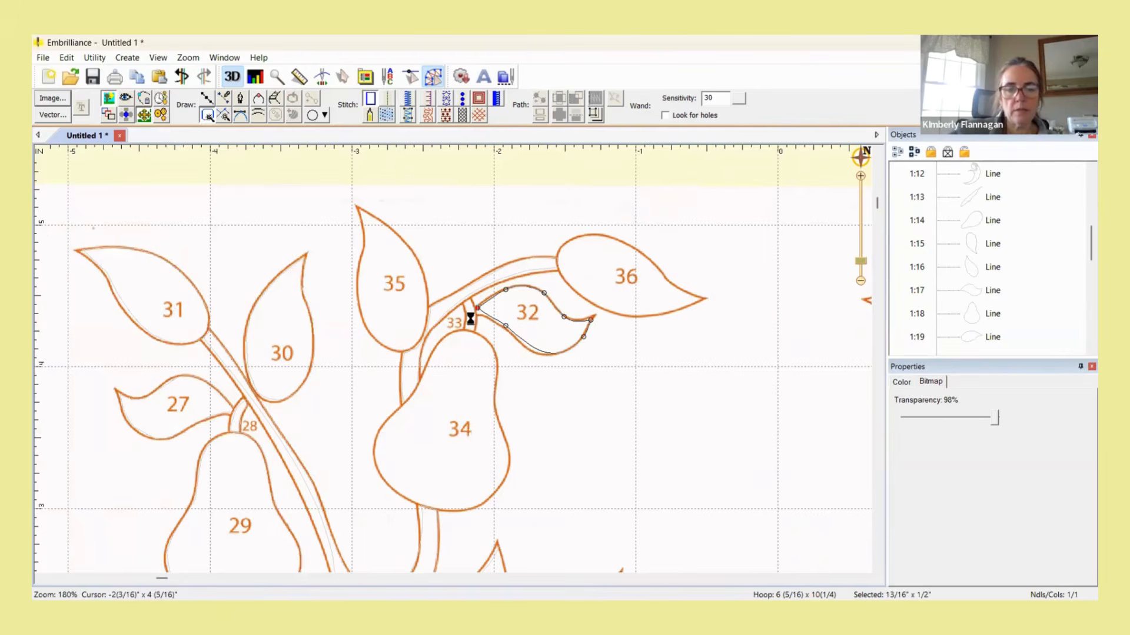
click(395, 313)
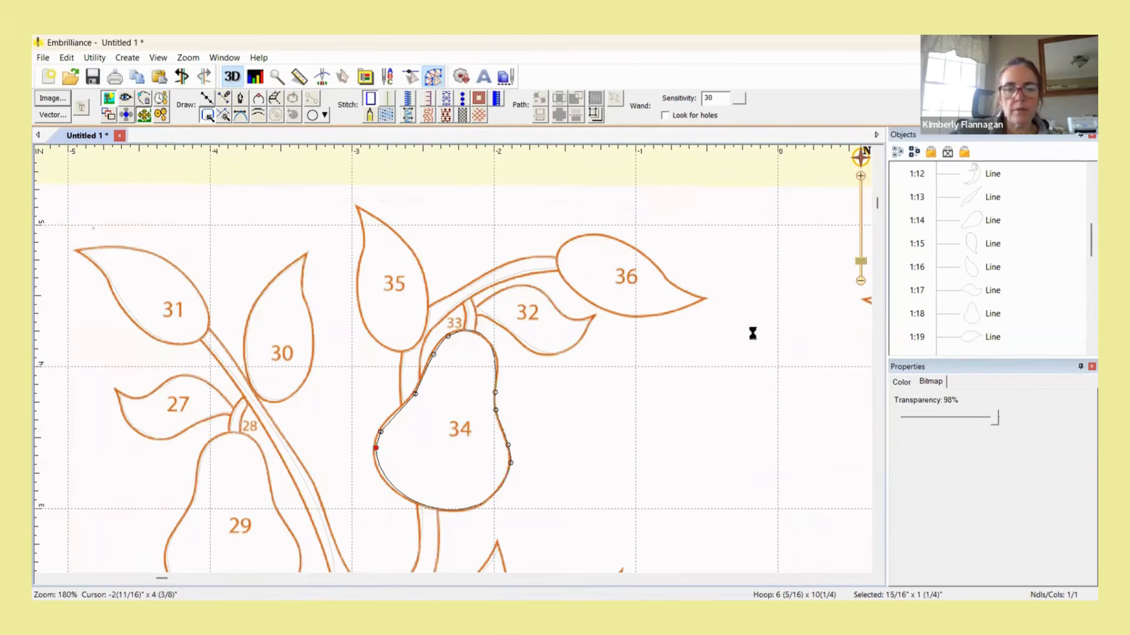
click(650, 299)
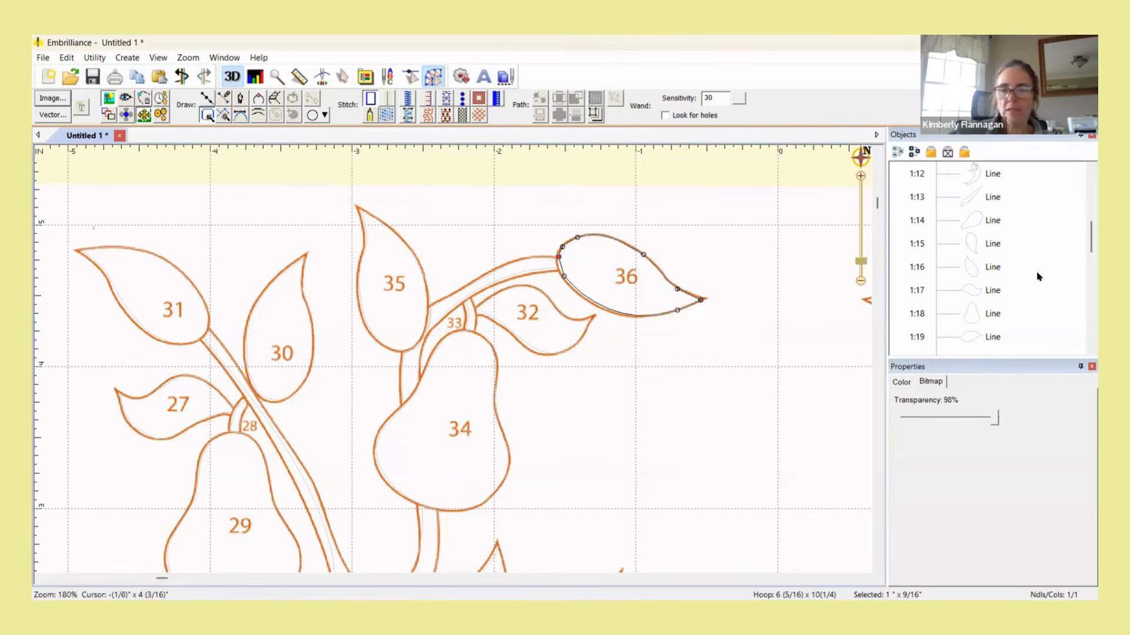
scroll(1038, 276, down, 8)
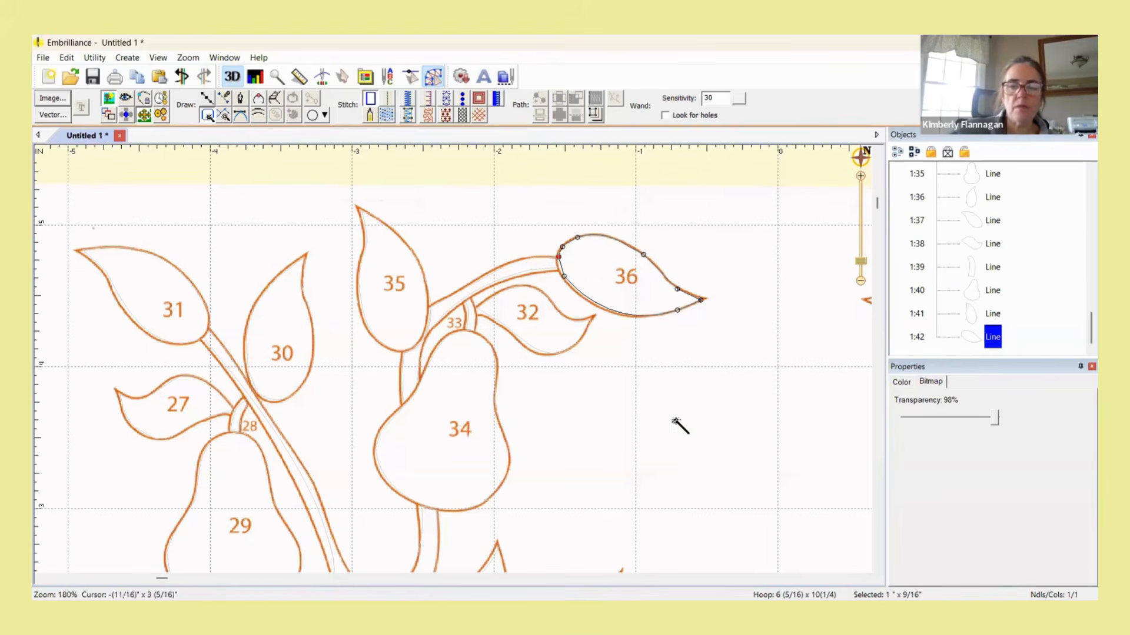
Trace leaves 37, 38, 39 and 40 on the right tree into line objects with the Magic Wand.
scroll(676, 424, down, 5)
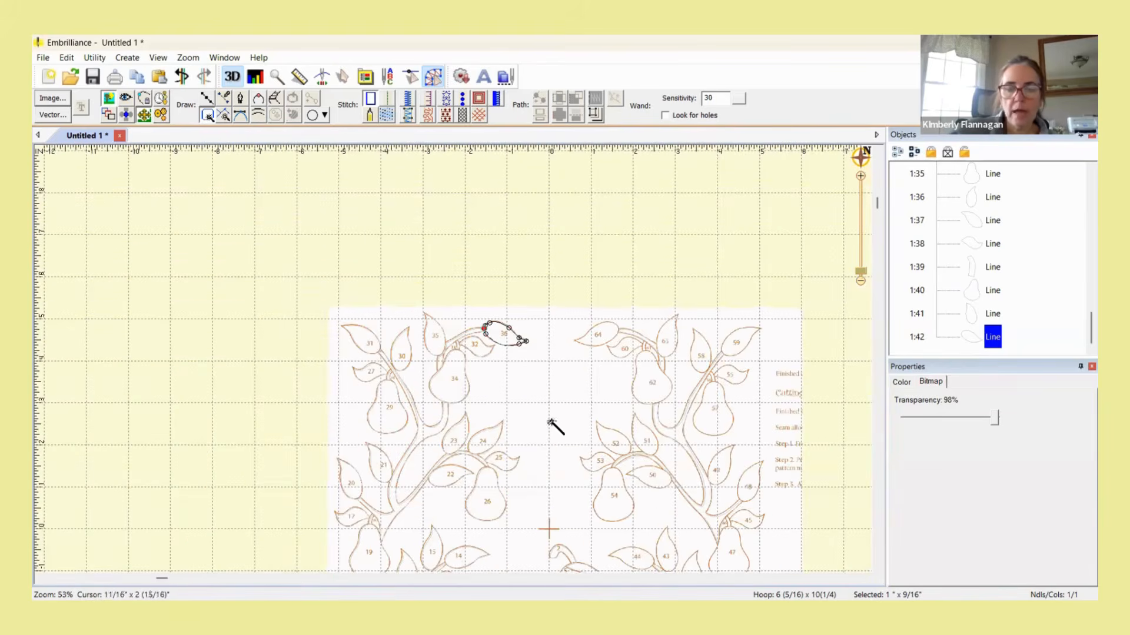
drag(547, 453, 494, 219)
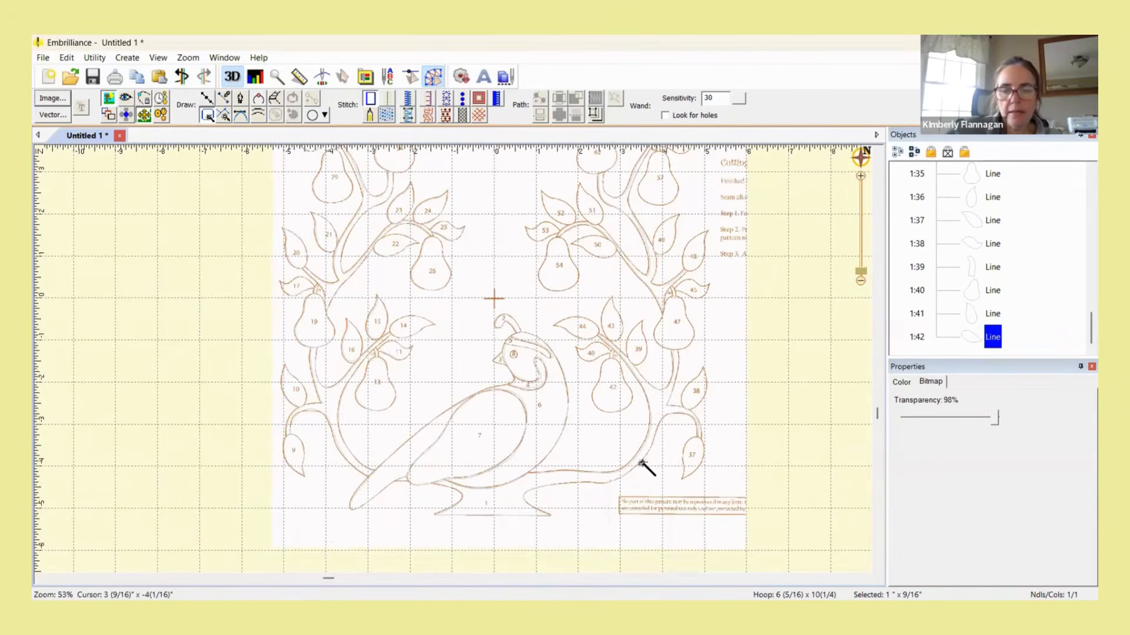
scroll(646, 481, up, 3)
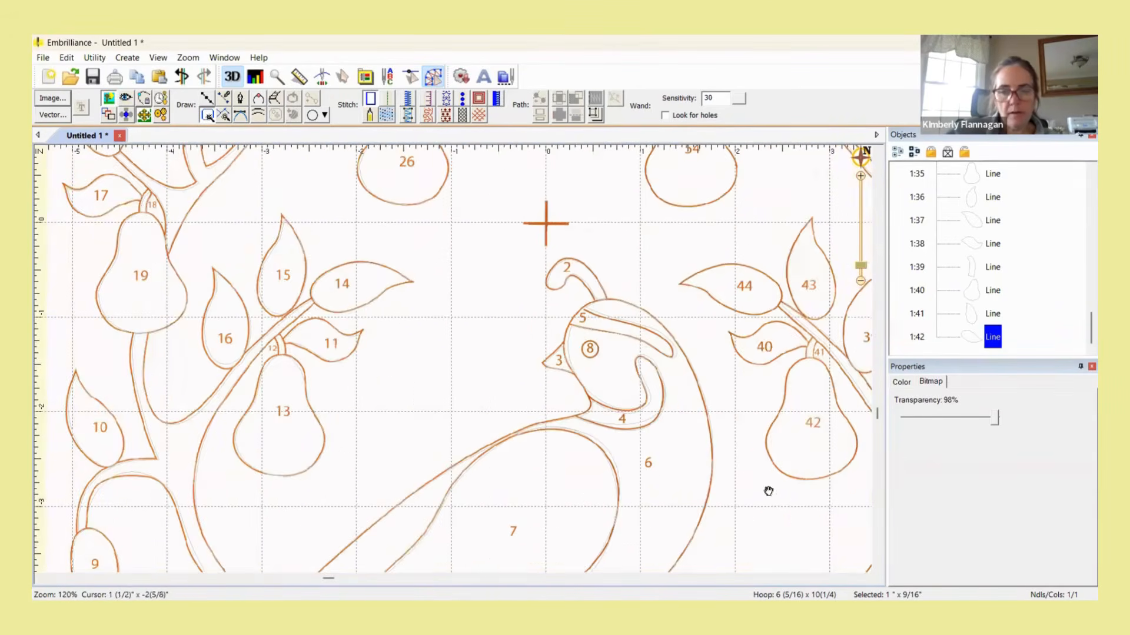
drag(778, 495, 523, 335)
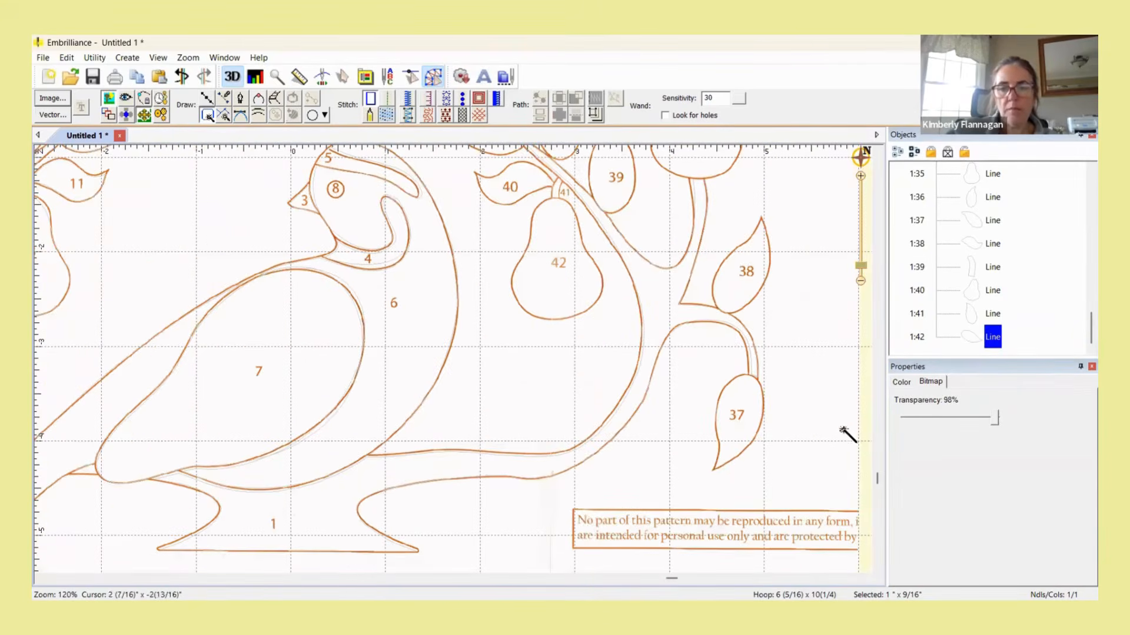
click(743, 392)
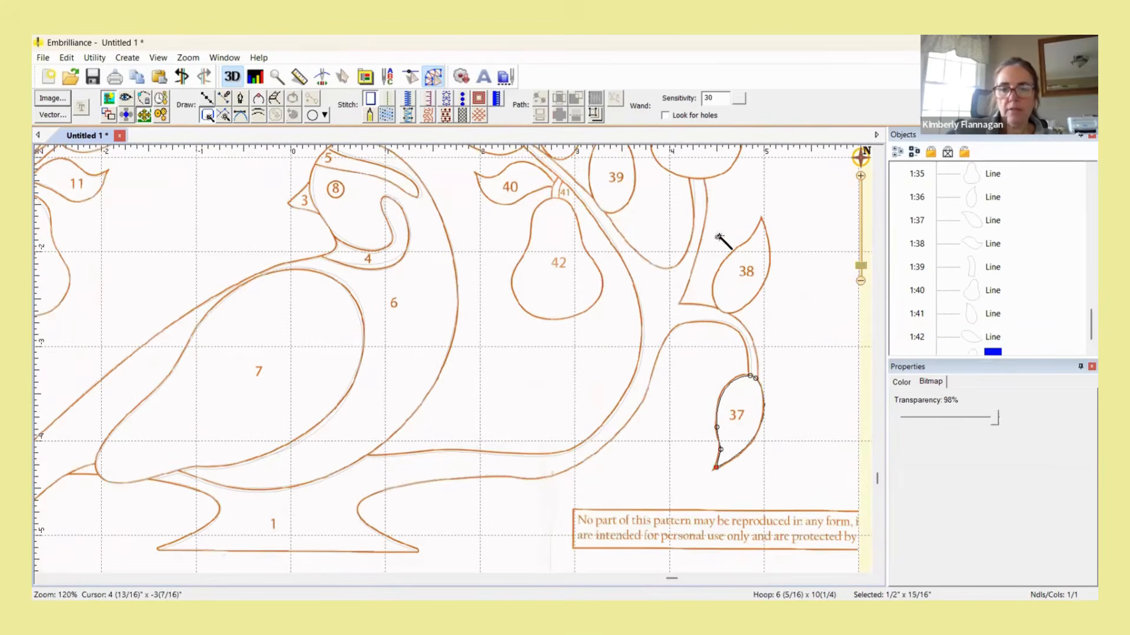
click(707, 252)
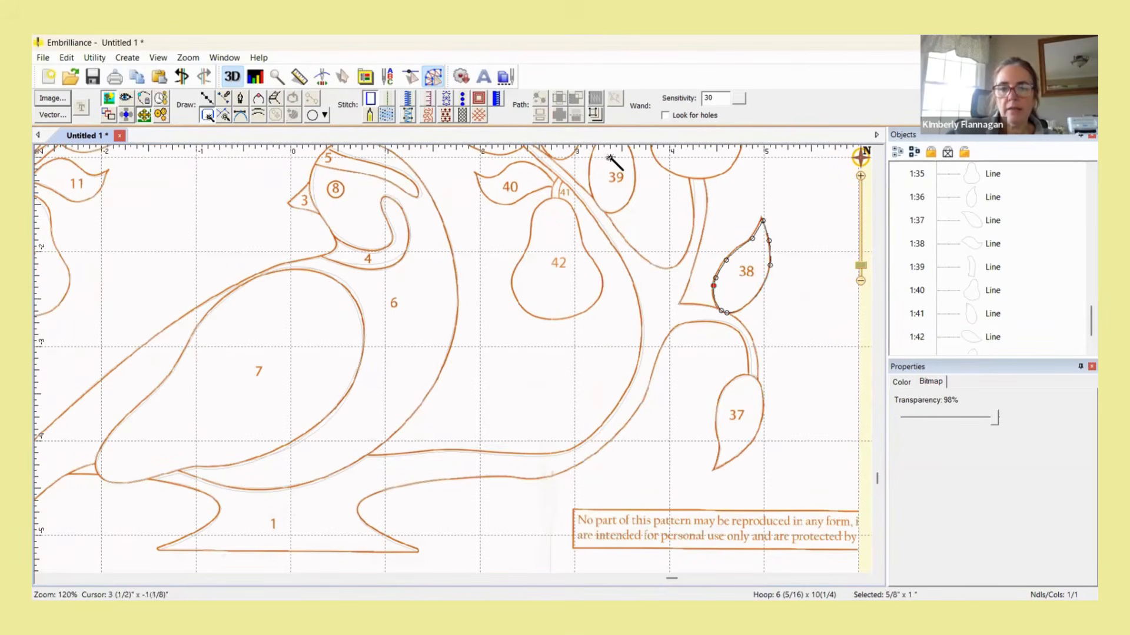
click(521, 181)
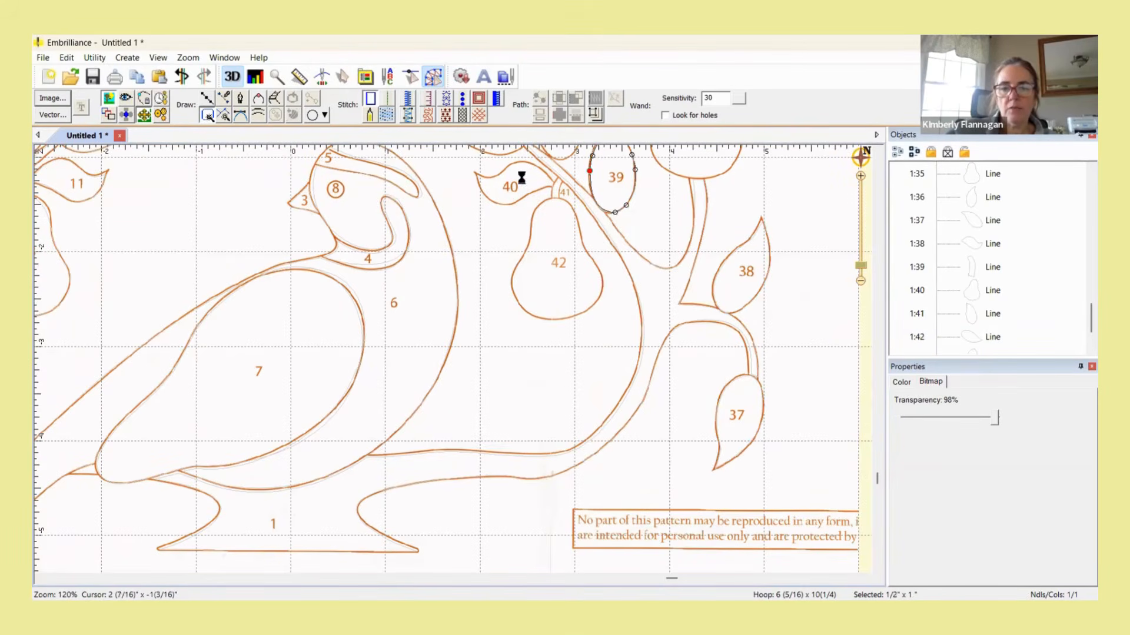
Trace the small stem piece beside number 41, pear 42 and leaves 43 and 44 with the Magic Wand.
click(555, 191)
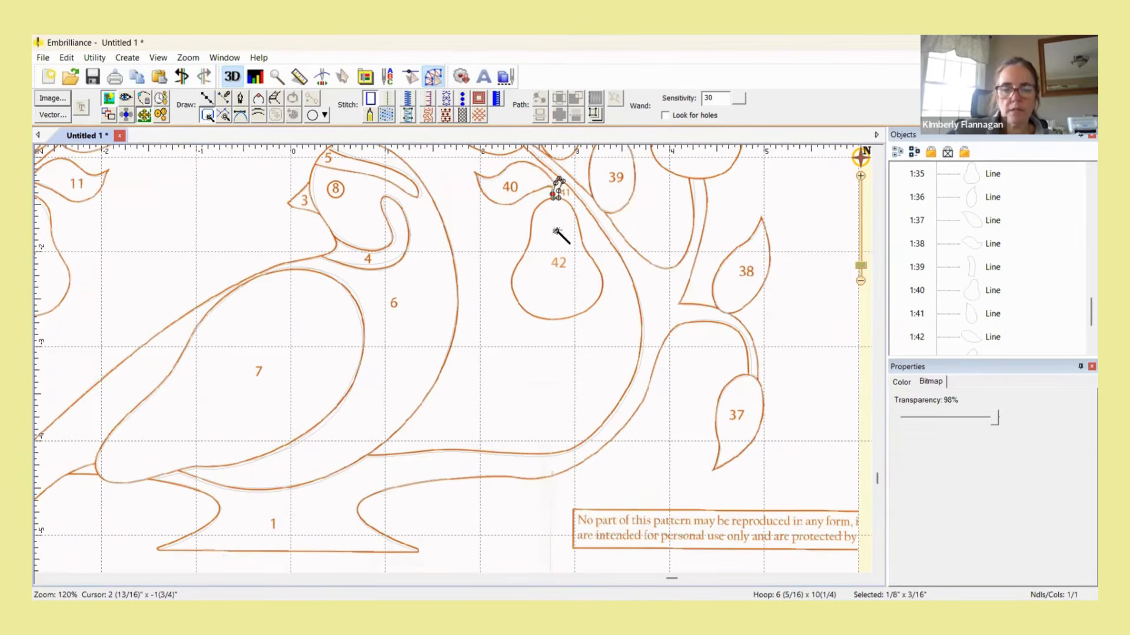
click(555, 231)
scroll(754, 468, up, 1)
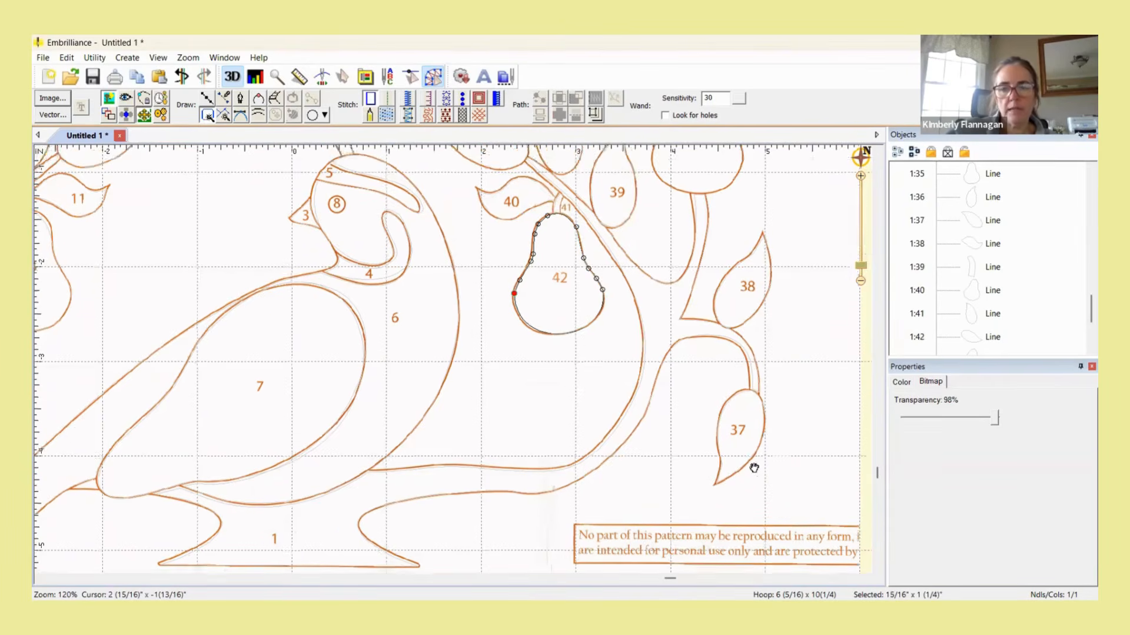
scroll(753, 468, up, 3)
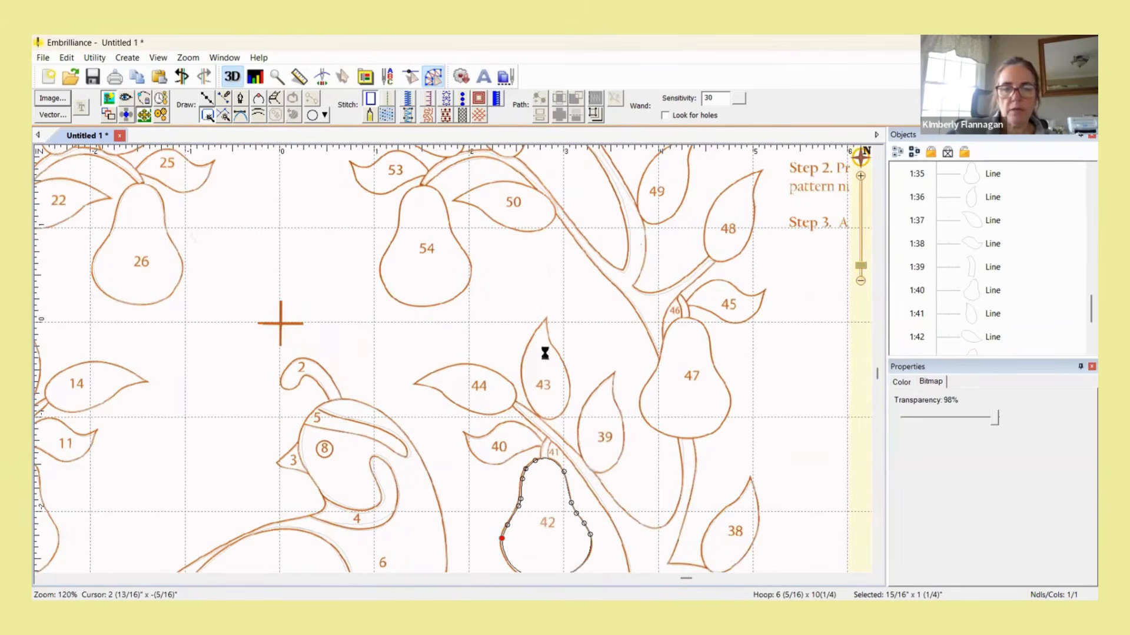
click(545, 353)
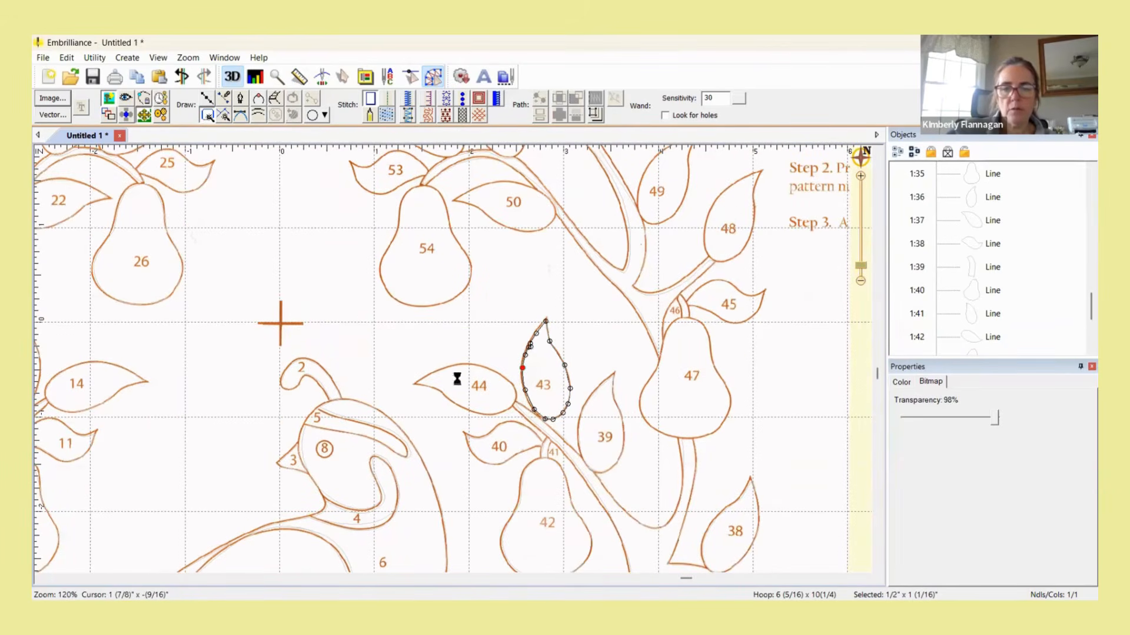
Trace leaf 45, the stem piece beside number 46, pear 47 and leaves 48, 49 and 50 with the Magic Wand.
click(721, 294)
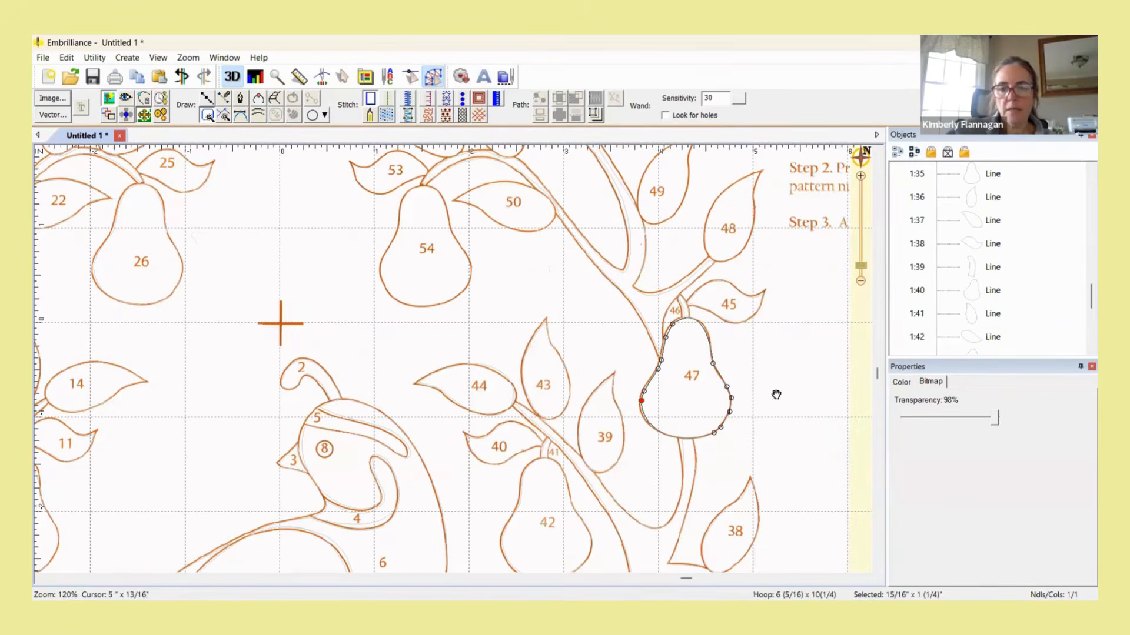
scroll(777, 395, up, 5)
click(735, 378)
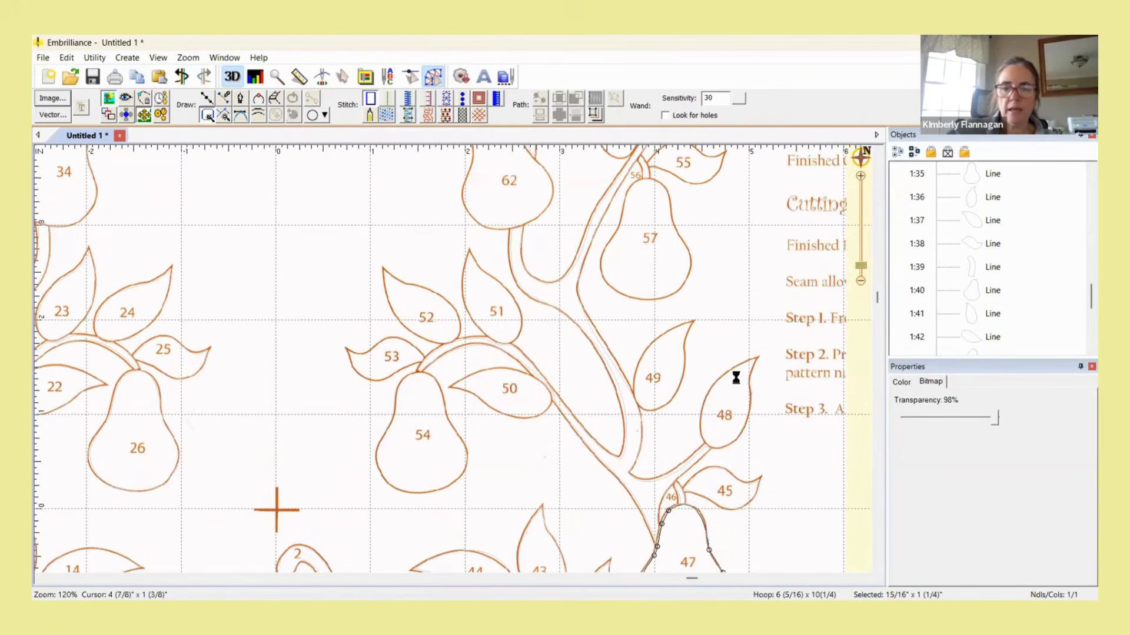
click(525, 397)
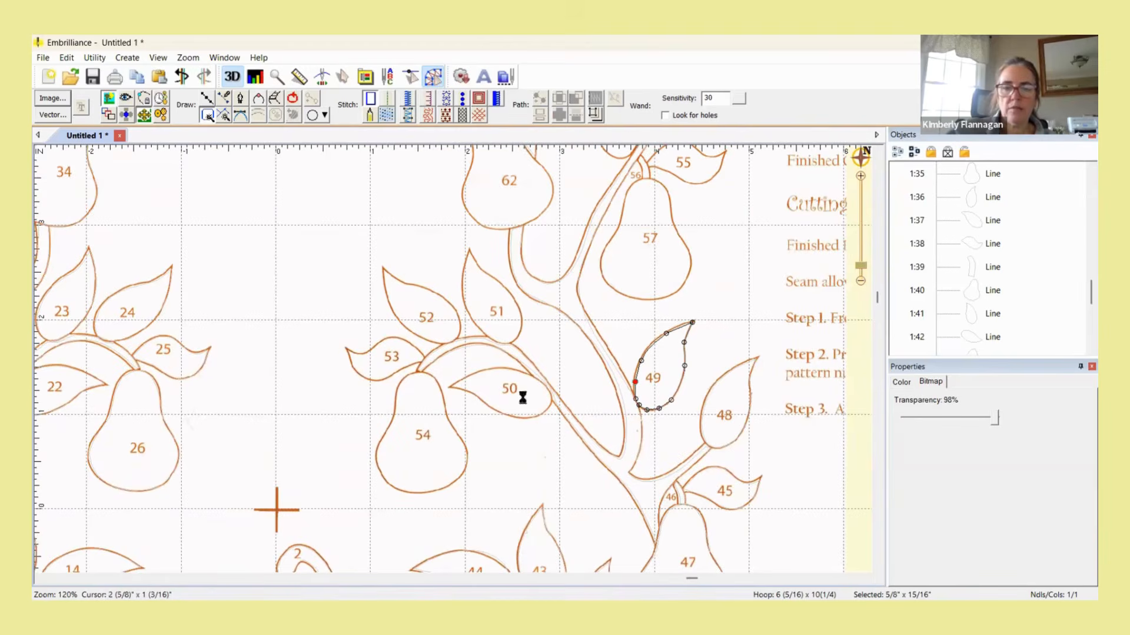
Trace leaves 51, 52 and 53 and pear 54 on the right tree with the Magic Wand.
click(482, 291)
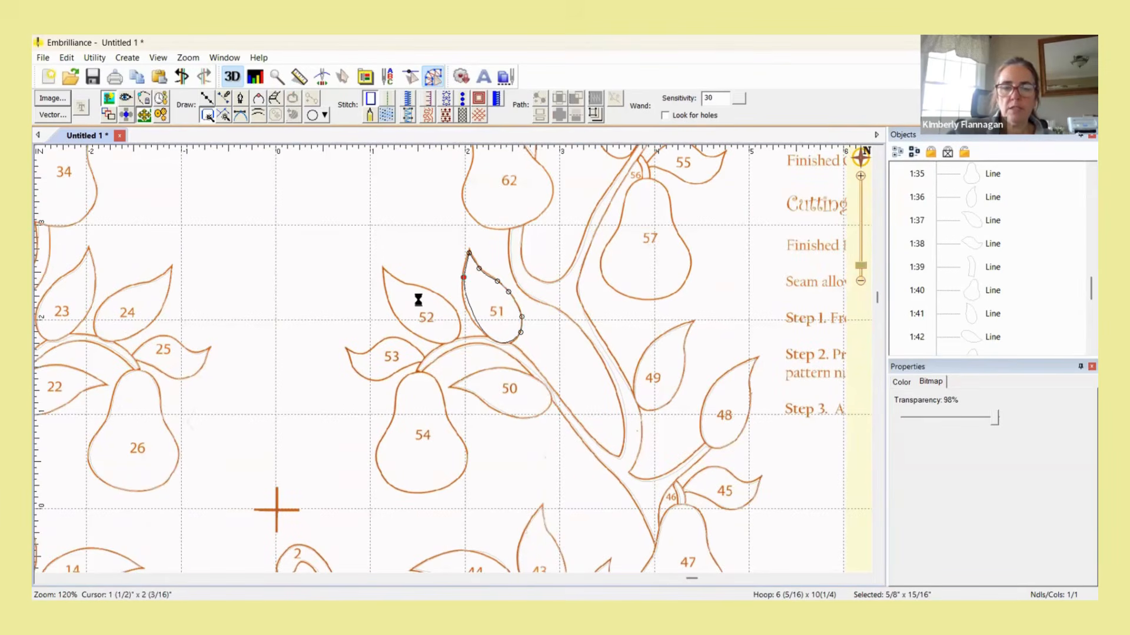
click(369, 360)
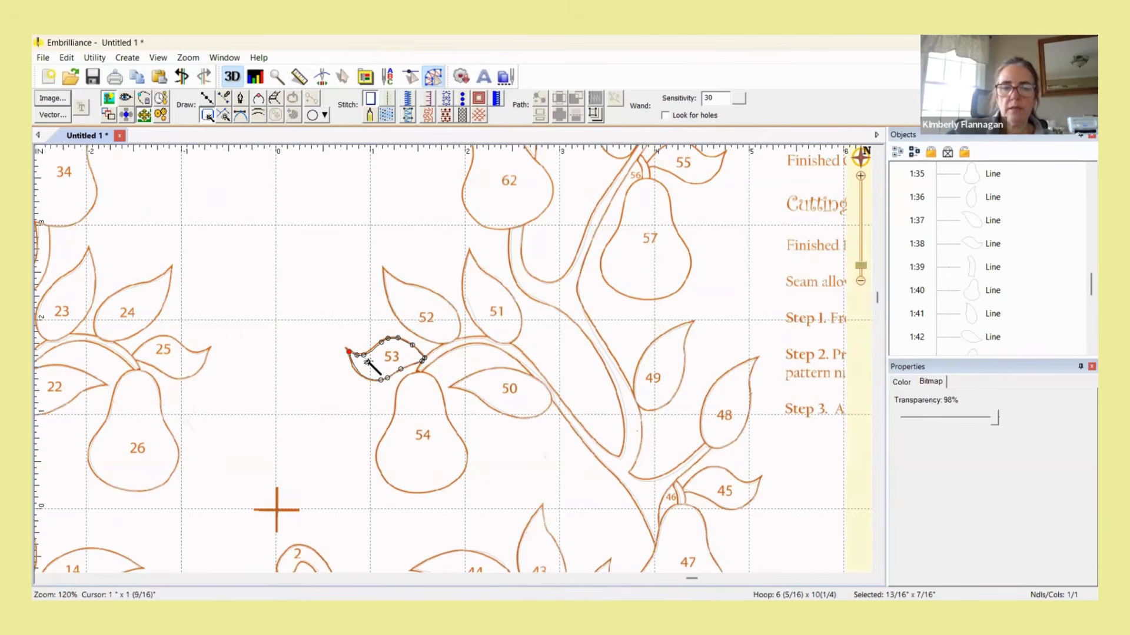
click(426, 397)
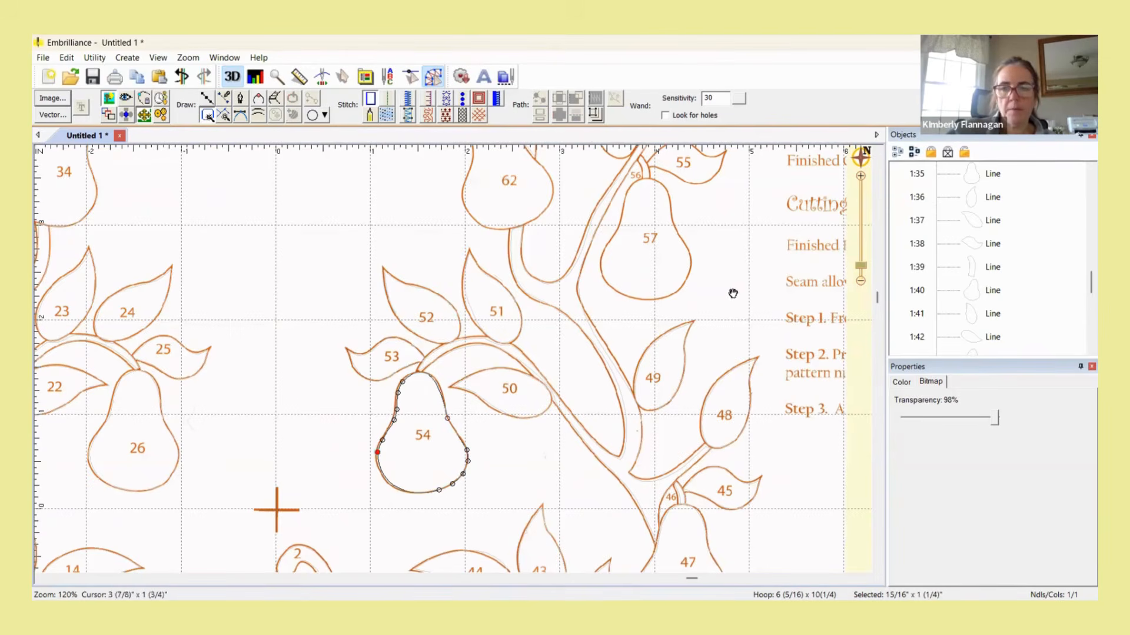
Trace leaf 55, the stem piece beside number 56, pear 57 and leaves 58 and 59 with the Magic Wand.
scroll(725, 467, up, 4)
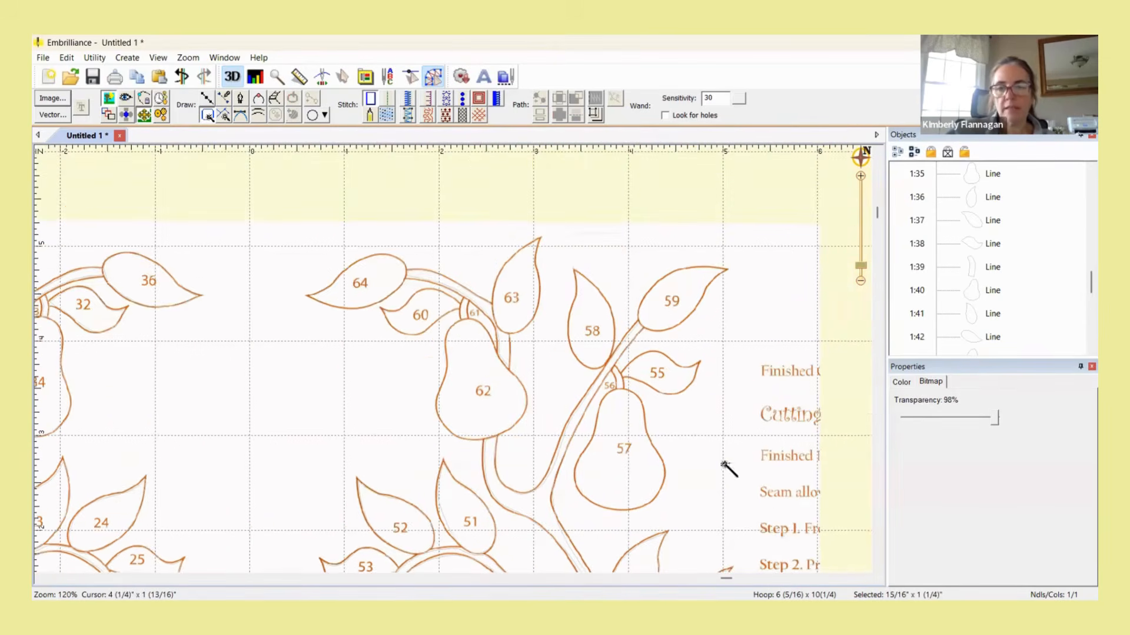
click(617, 381)
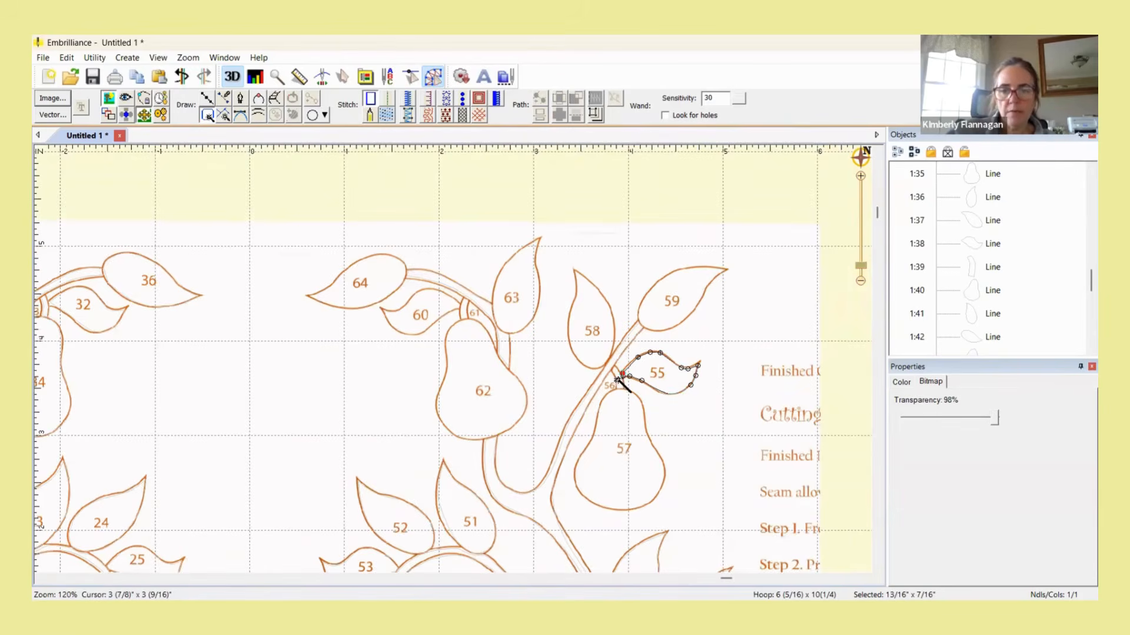
click(620, 418)
click(593, 306)
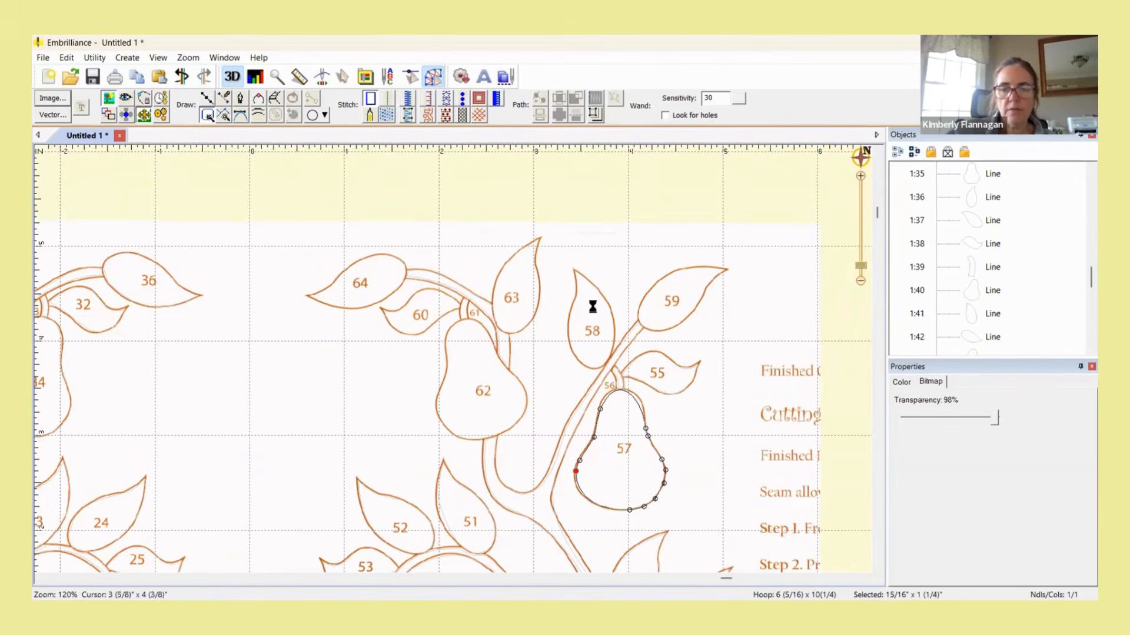
click(686, 281)
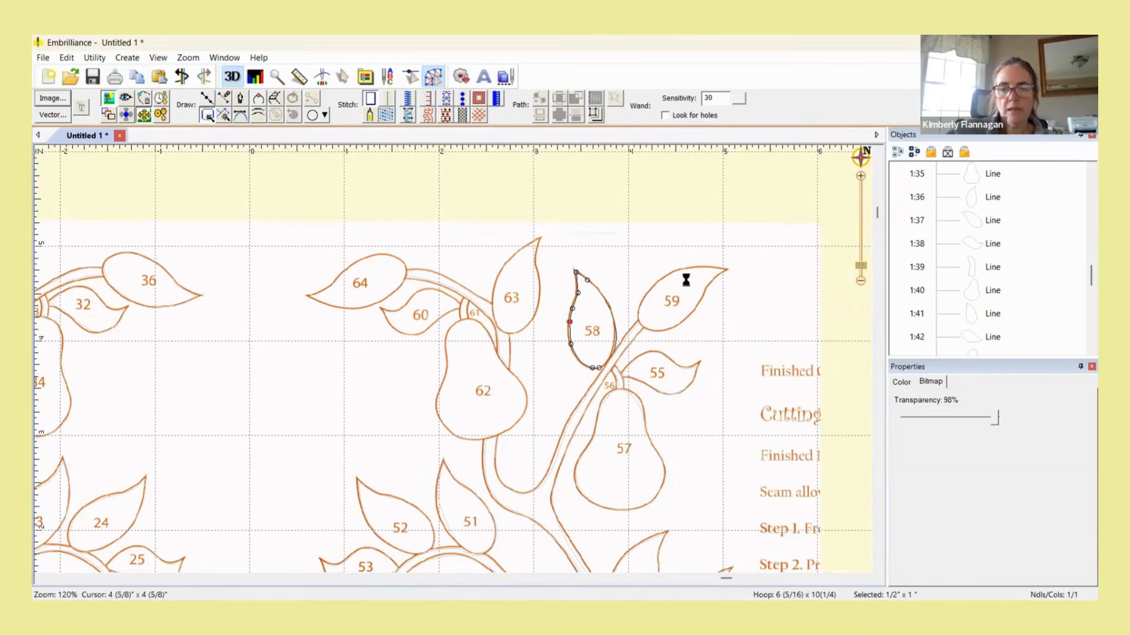
Trace leaf 60, the stem piece beside 61, pear 62 and leaves 63 and 64, and check the end of the object list.
click(456, 308)
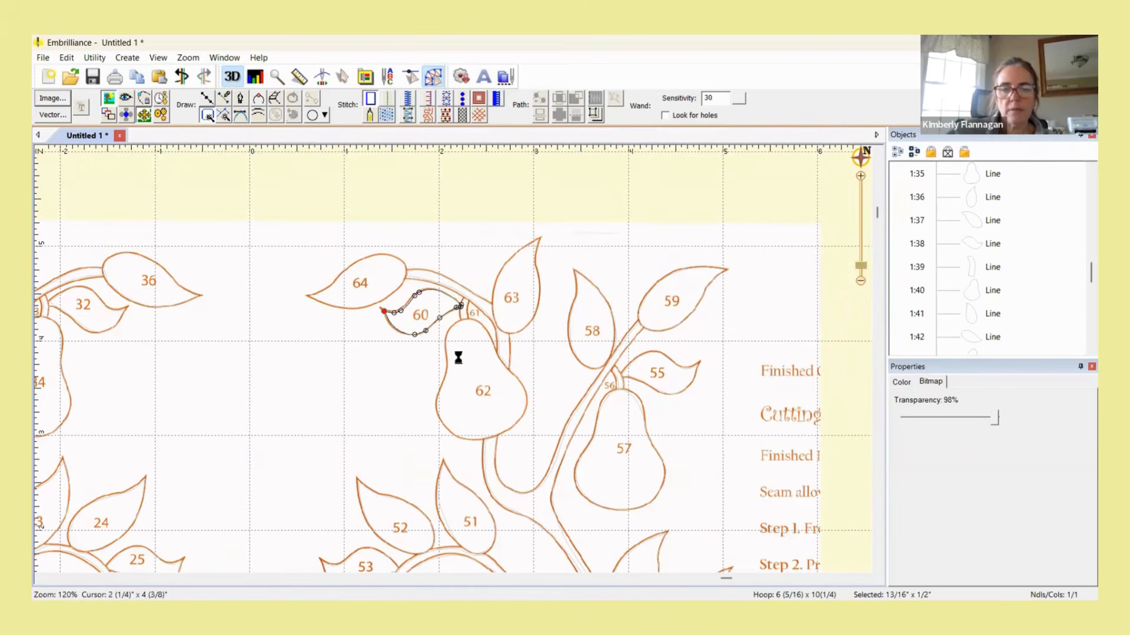
click(466, 309)
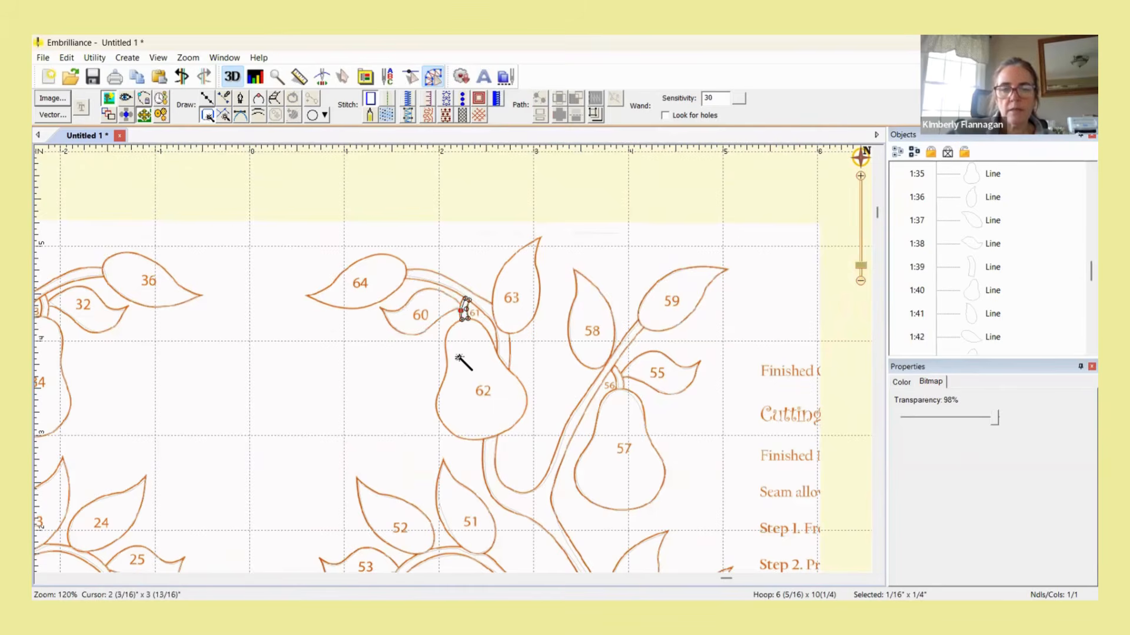
click(521, 272)
click(372, 282)
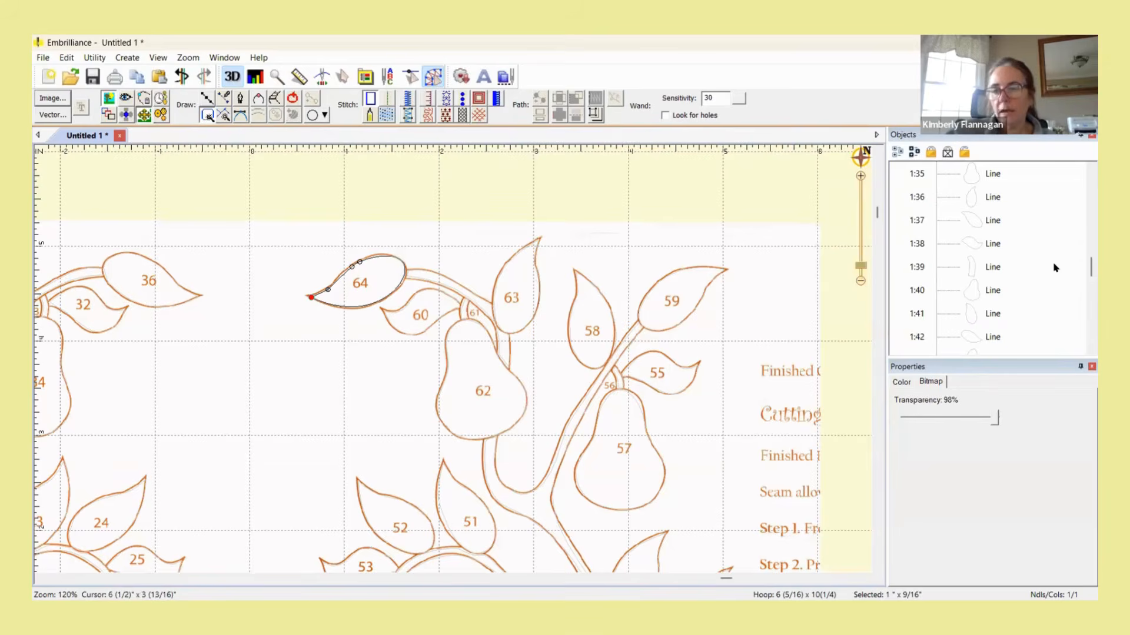
scroll(1054, 268, down, 9)
scroll(1055, 268, down, 1)
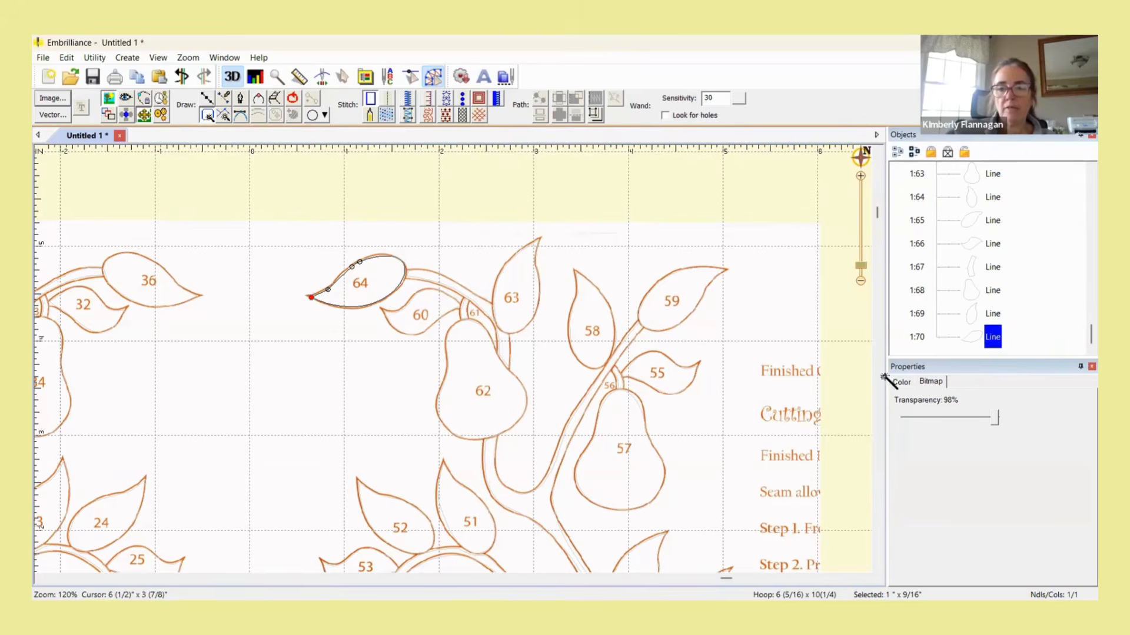
Delete the last line object in the list, the traced outline of leaf 64.
scroll(752, 316, down, 1)
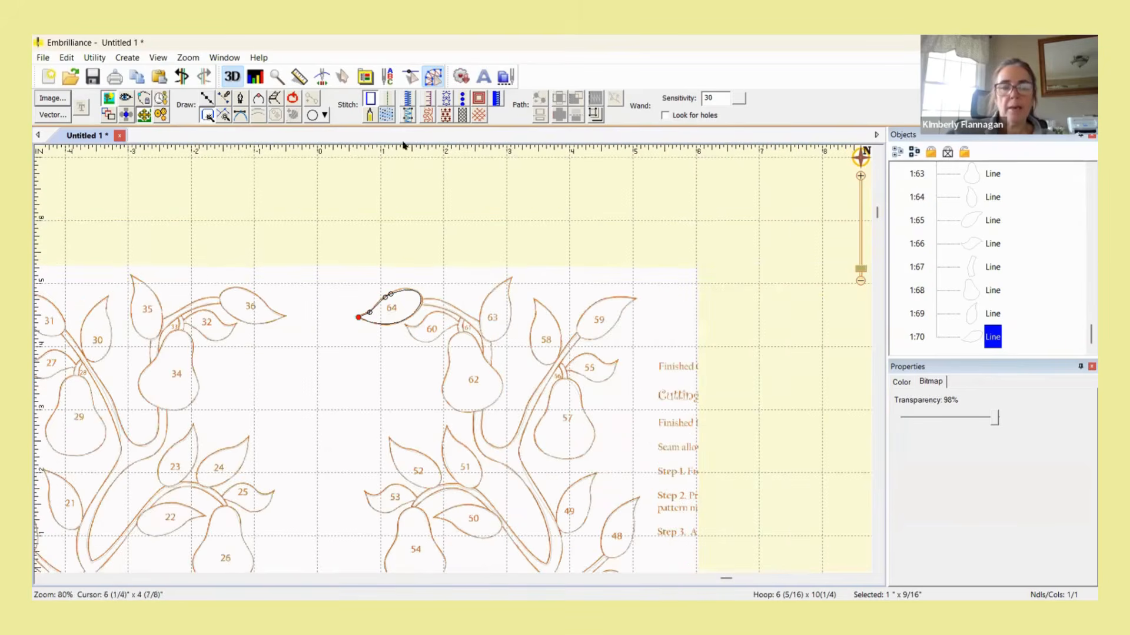
key(Delete)
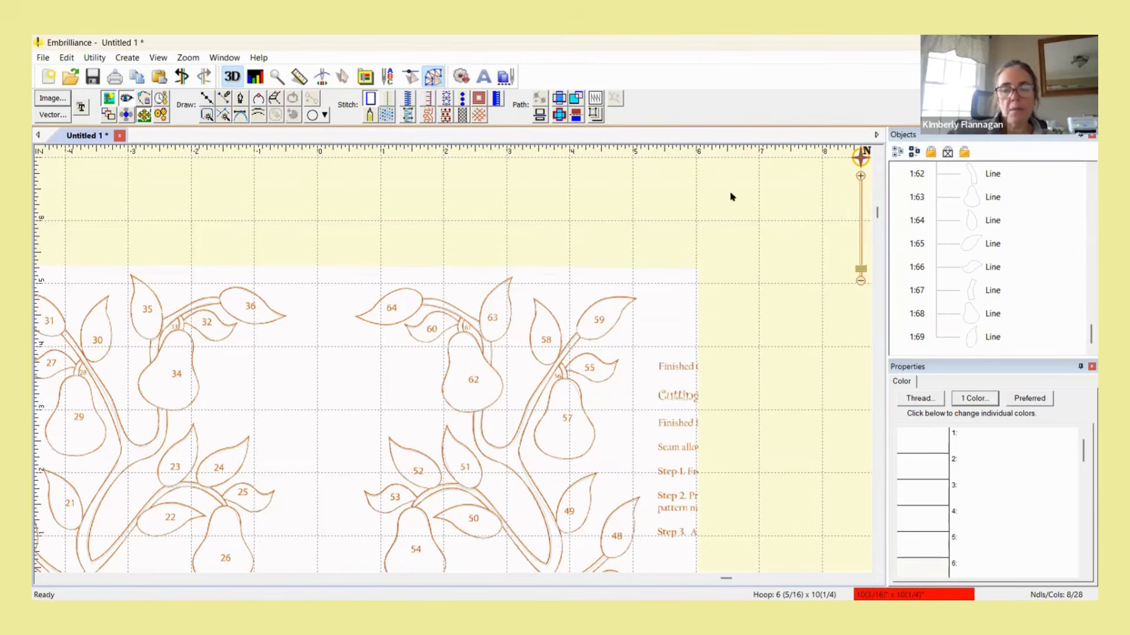
scroll(774, 305, down, 1)
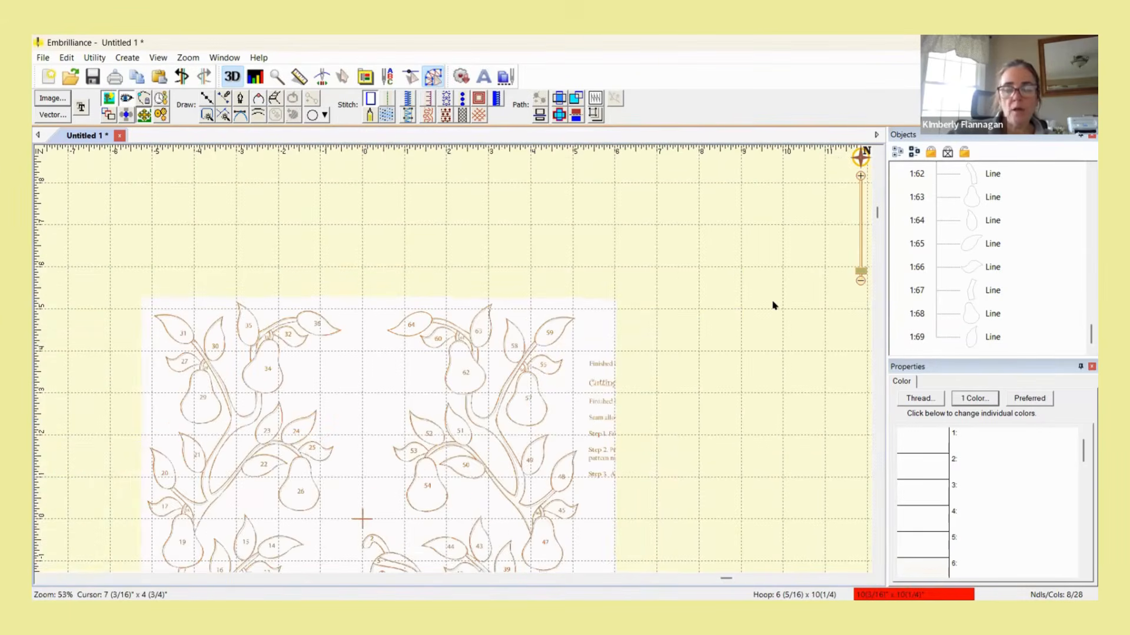